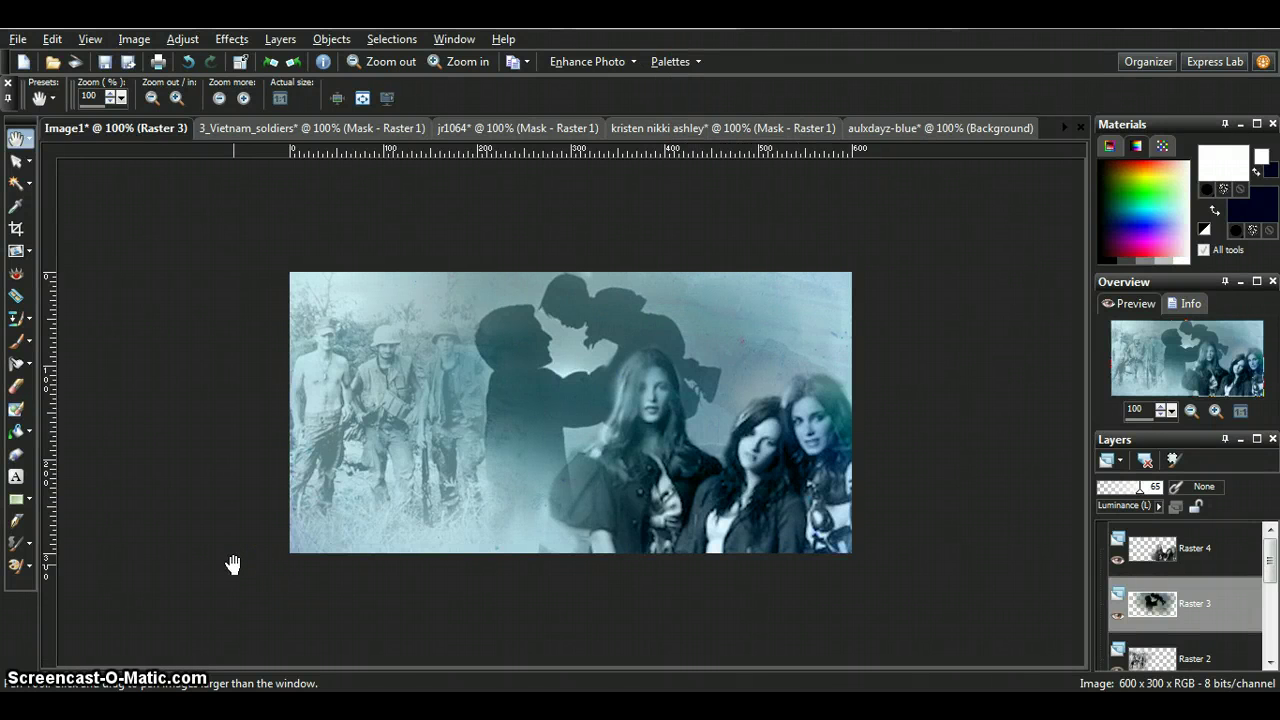
Add an empty Raster 6 layer above Raster 4 at 100% opacity, Normal blend
left_click_drag(232, 565, 188, 243)
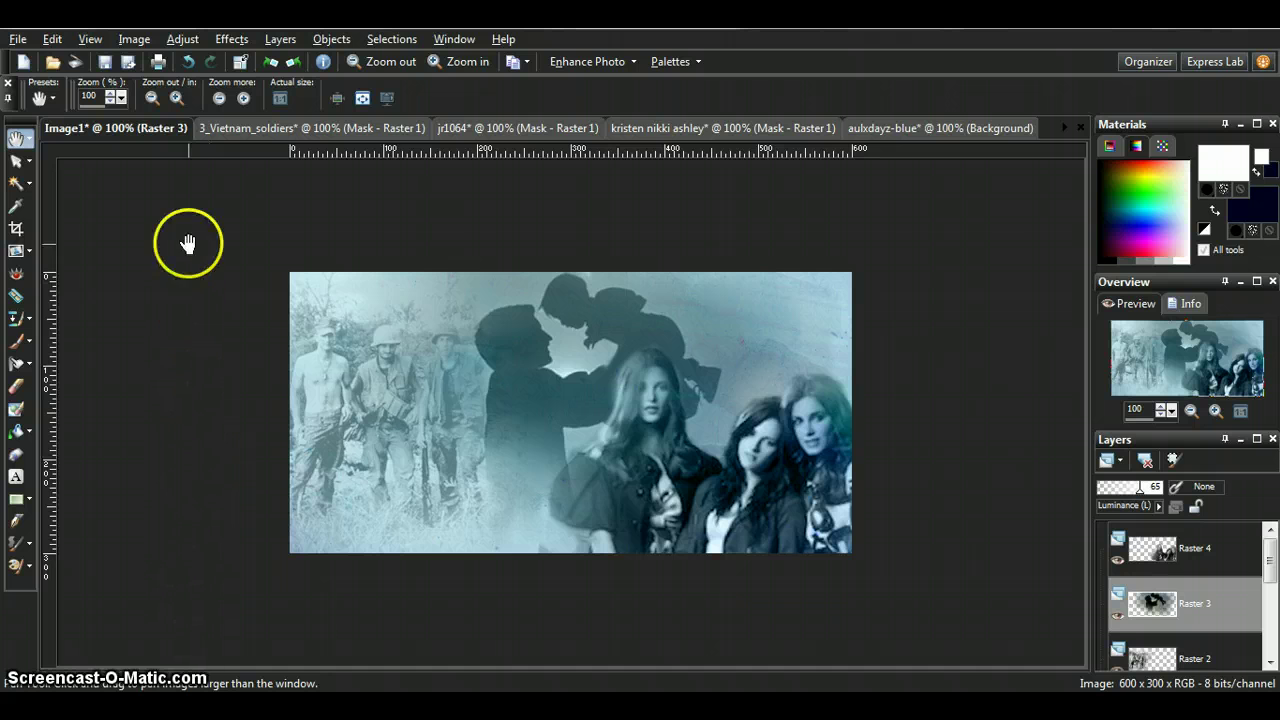
left_click(1233, 558)
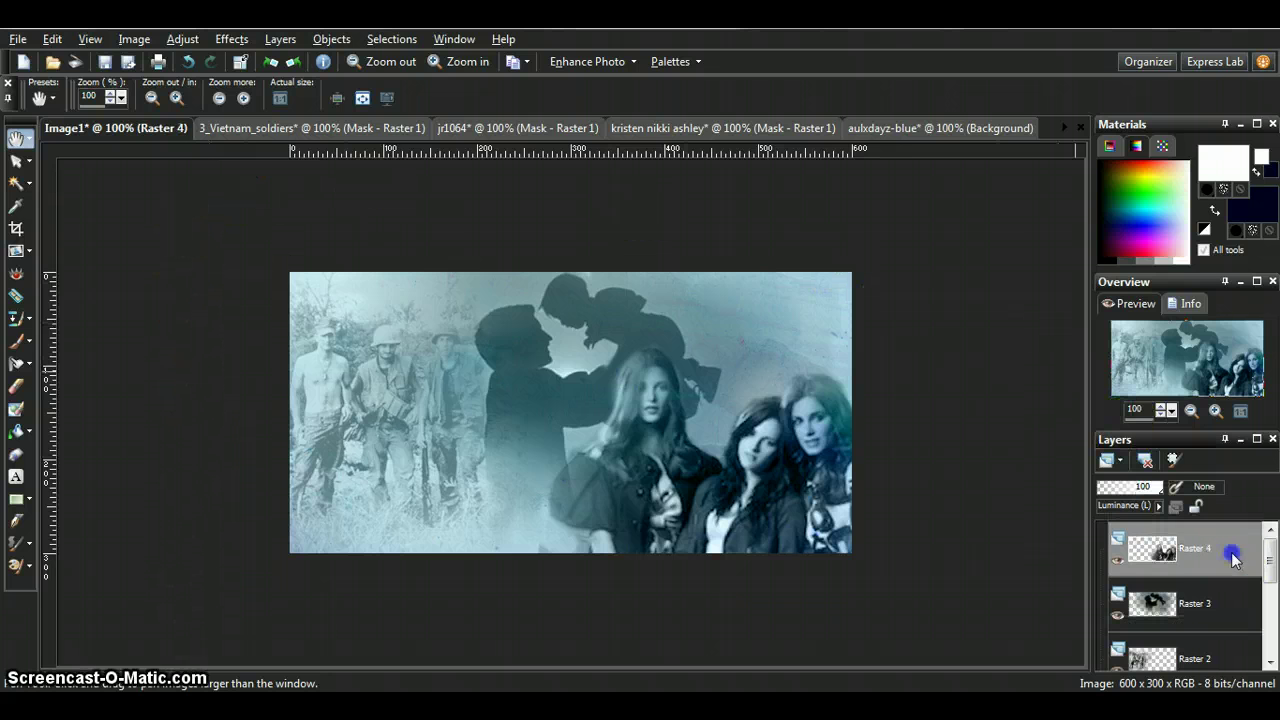
mouse_move(1188, 568)
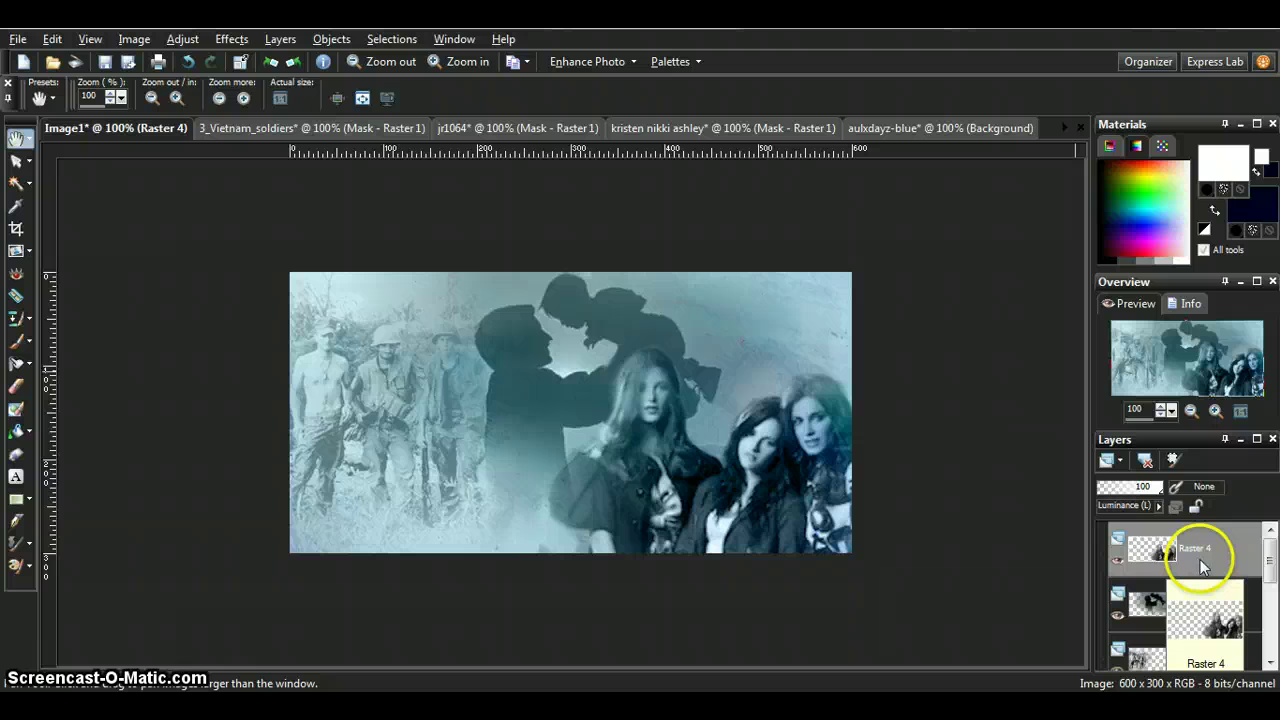
left_click(1118, 461)
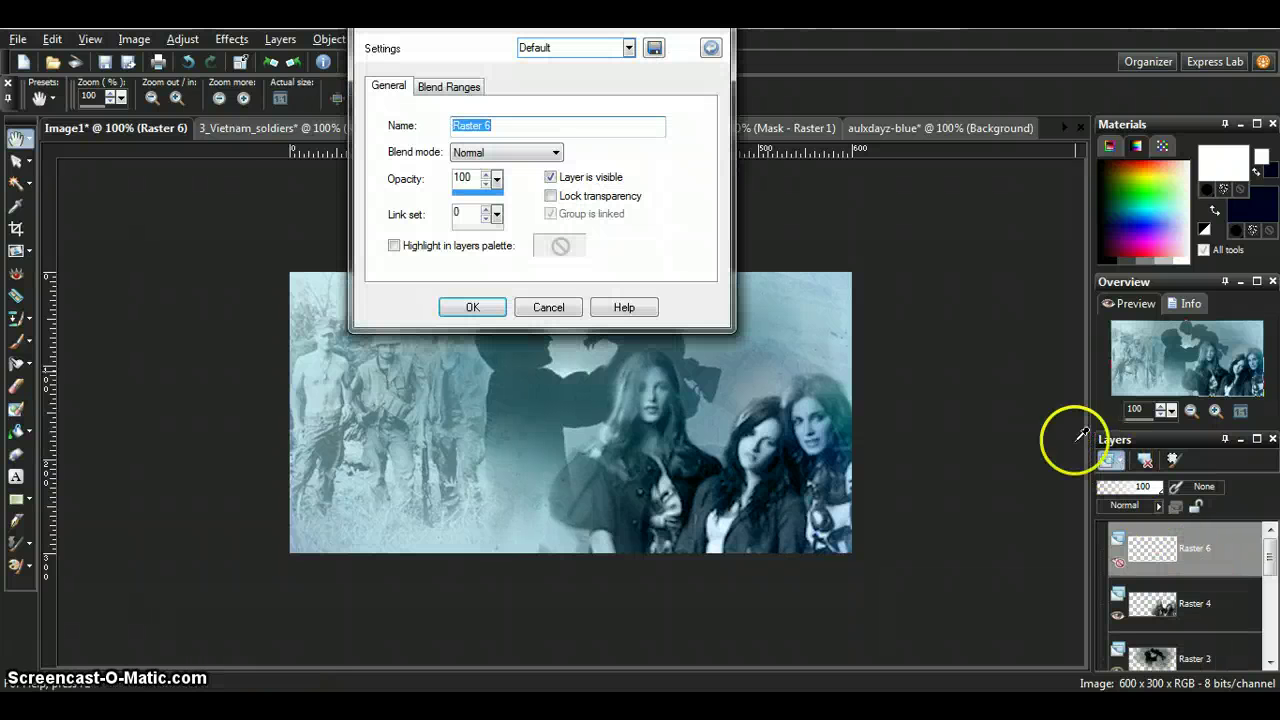
left_click(472, 307)
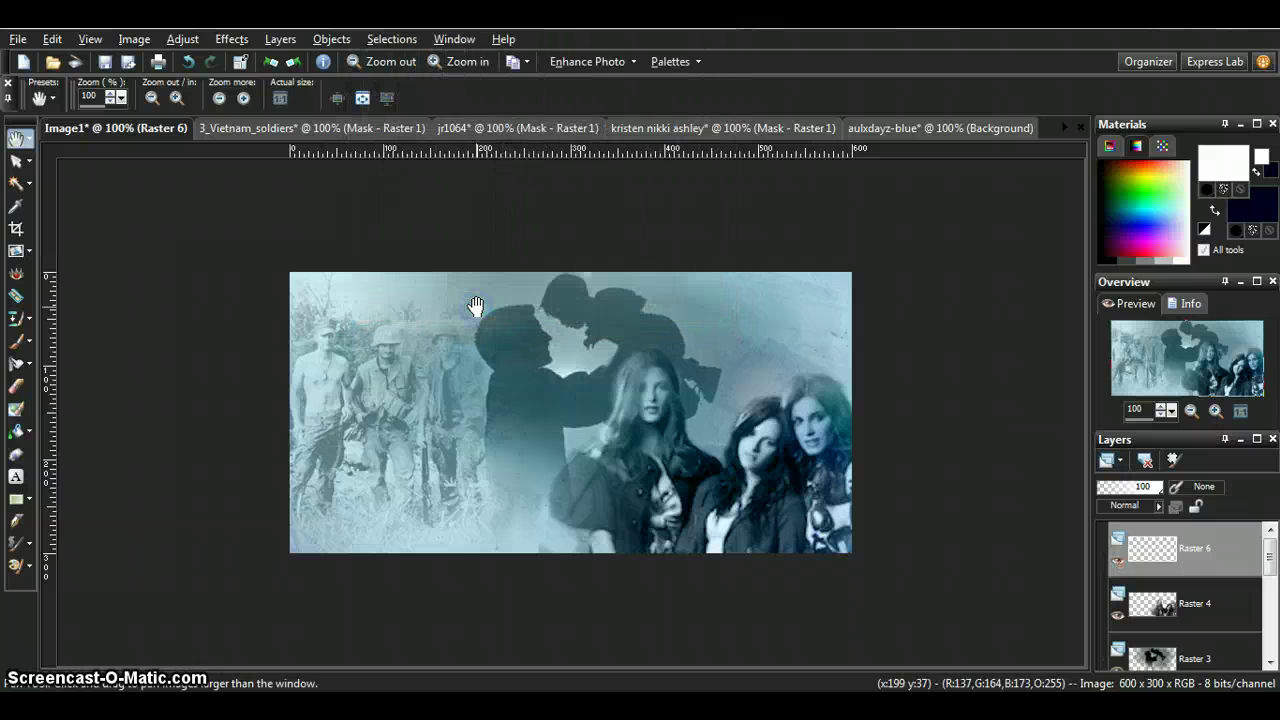
Select the whole canvas and contract the selection by 5 pixels
left_click(388, 40)
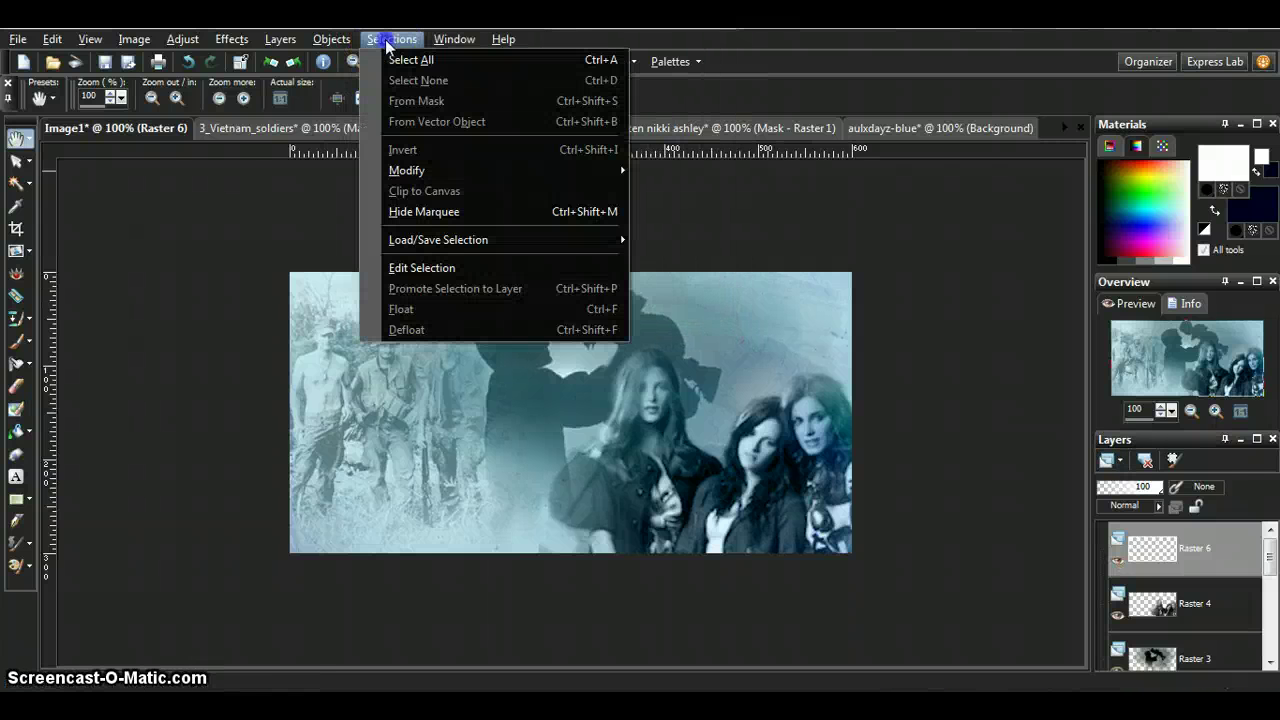
left_click(400, 59)
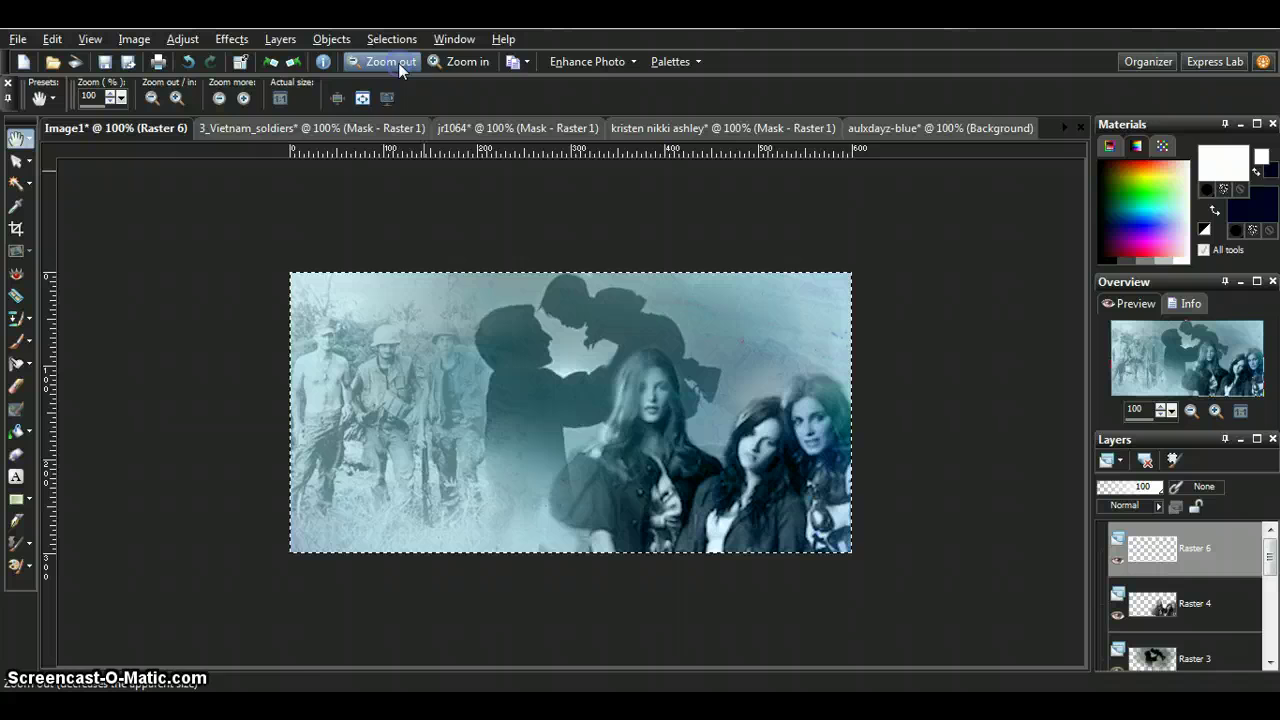
left_click(399, 45)
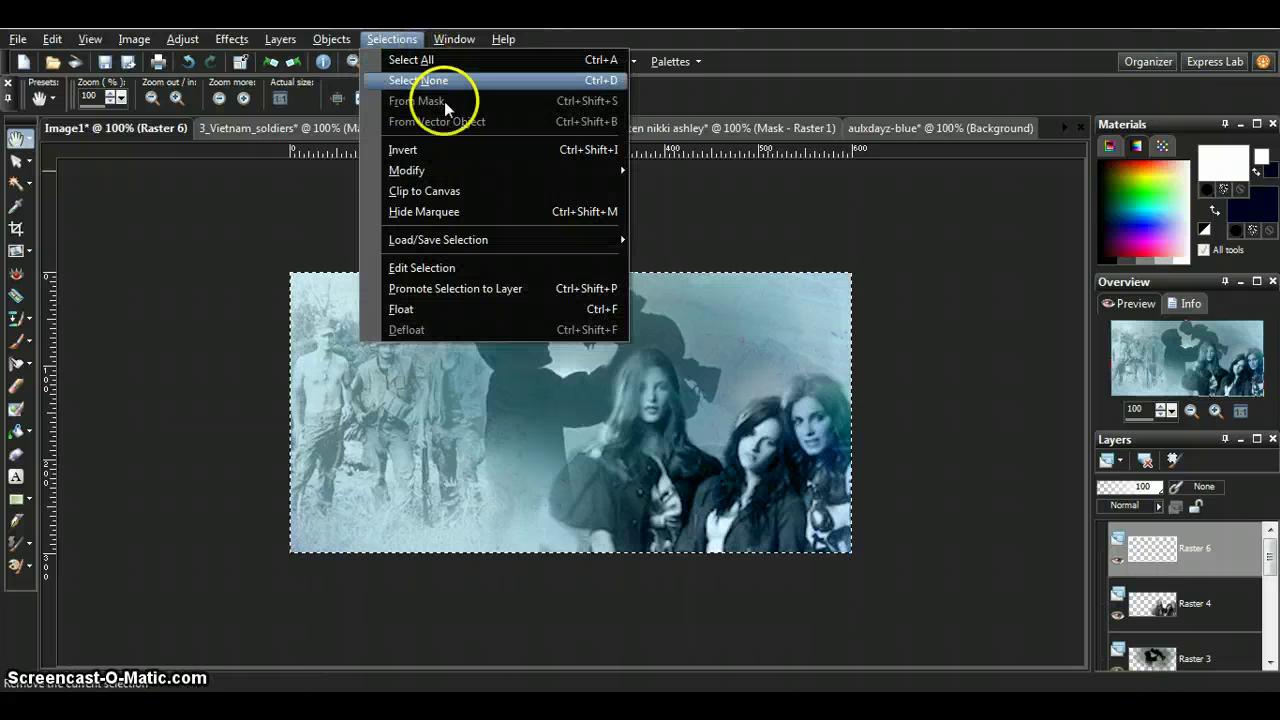
mouse_move(474, 168)
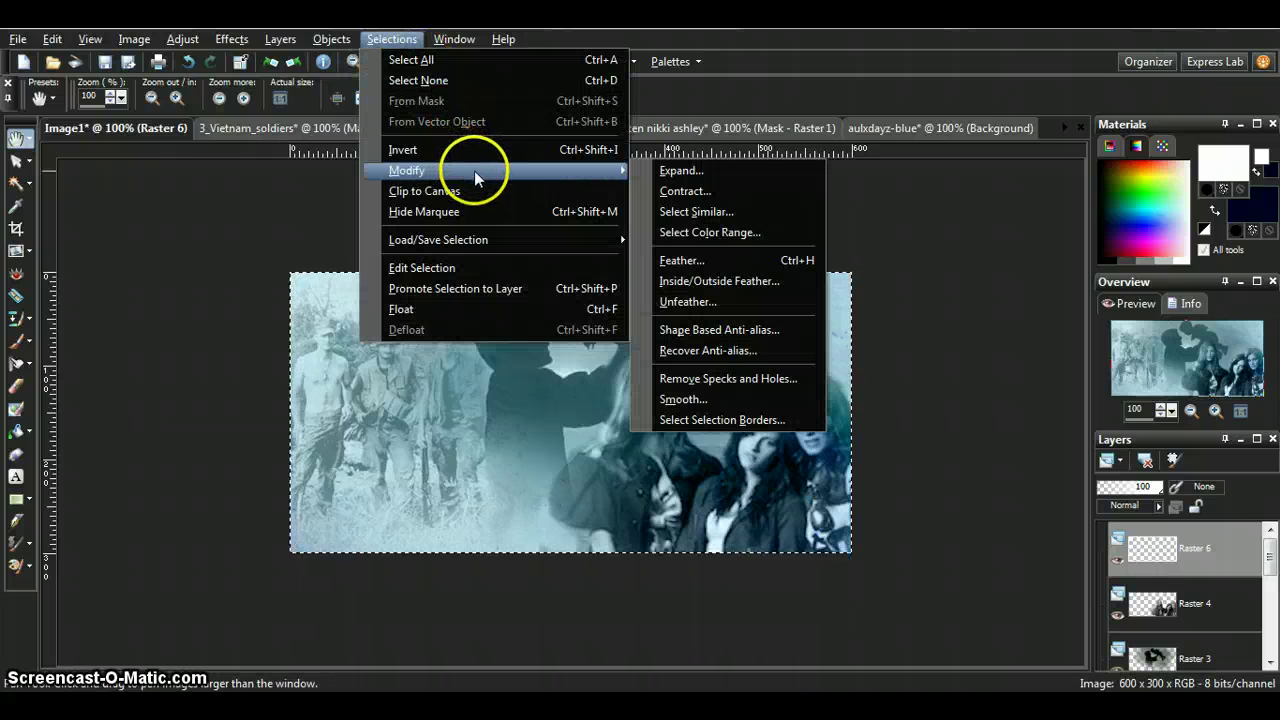
left_click(690, 191)
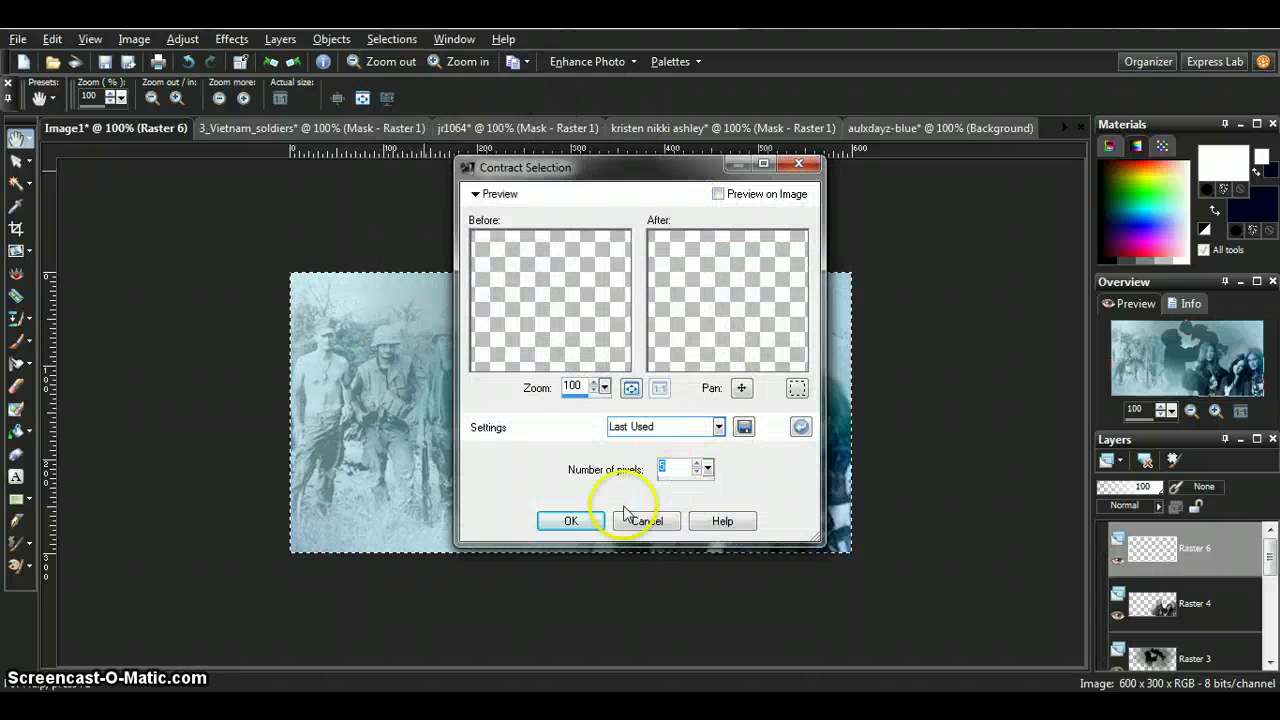
left_click(567, 525)
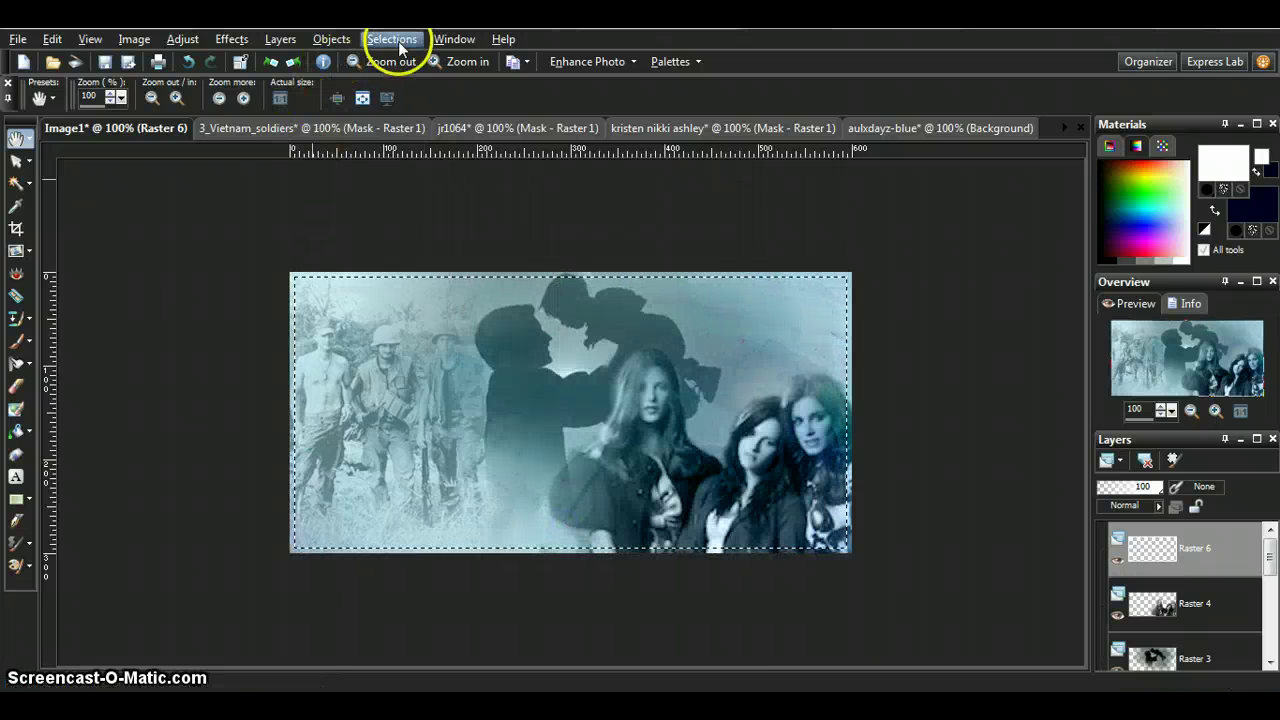
Invert the selection to keep only the edge strip, with white as foreground
left_click(391, 39)
left_click(423, 149)
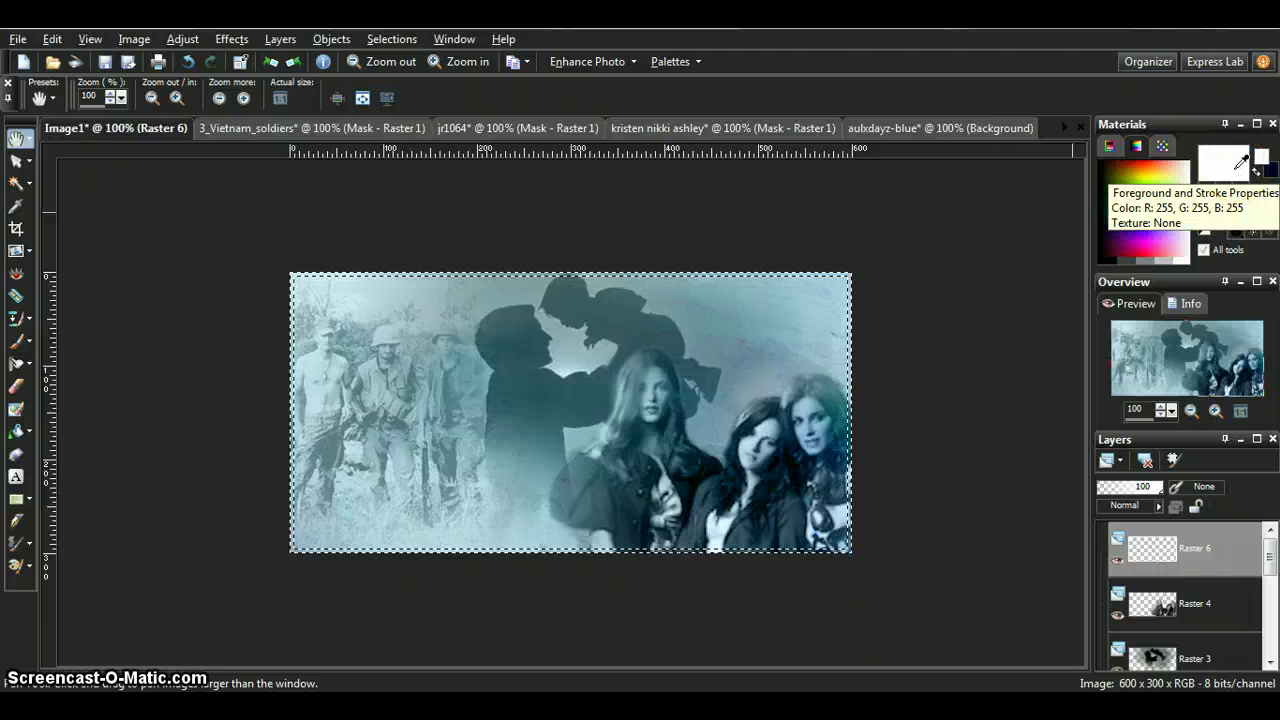
left_click(1236, 163)
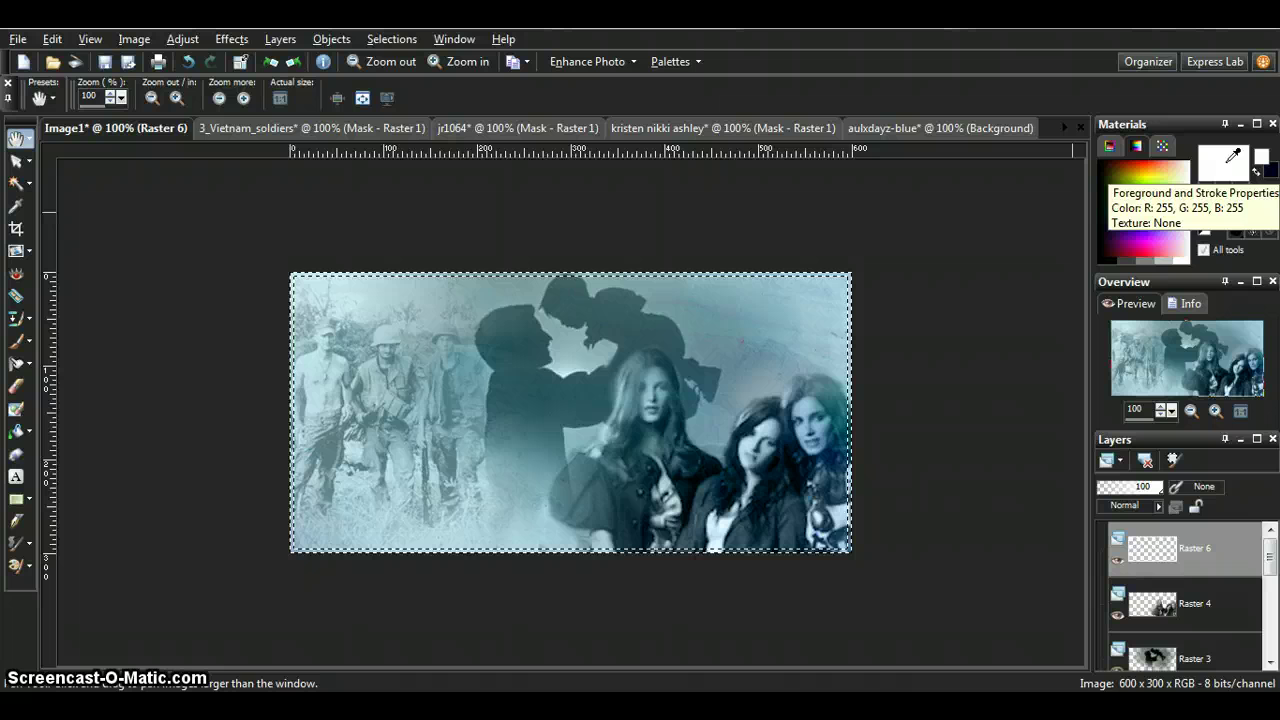
Flood-fill the edge strip white, then sample dark teal #001F30 from the photo as foreground
left_click(15, 433)
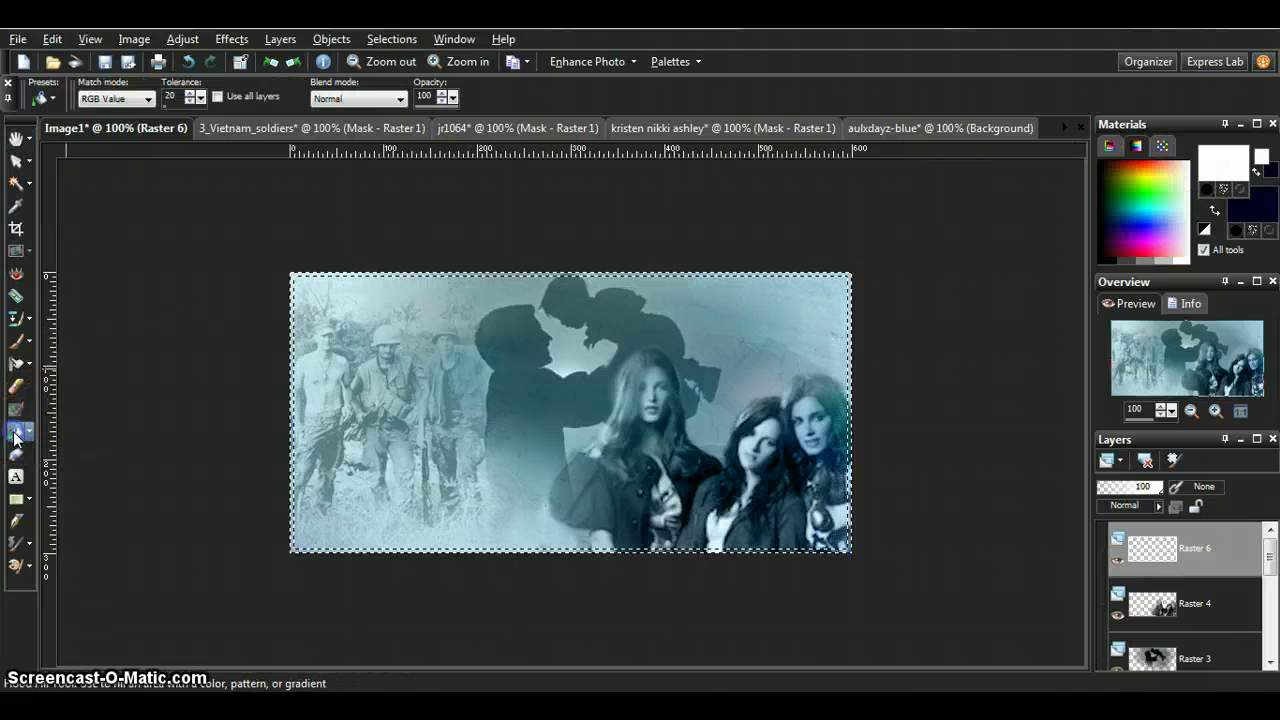
left_click(407, 274)
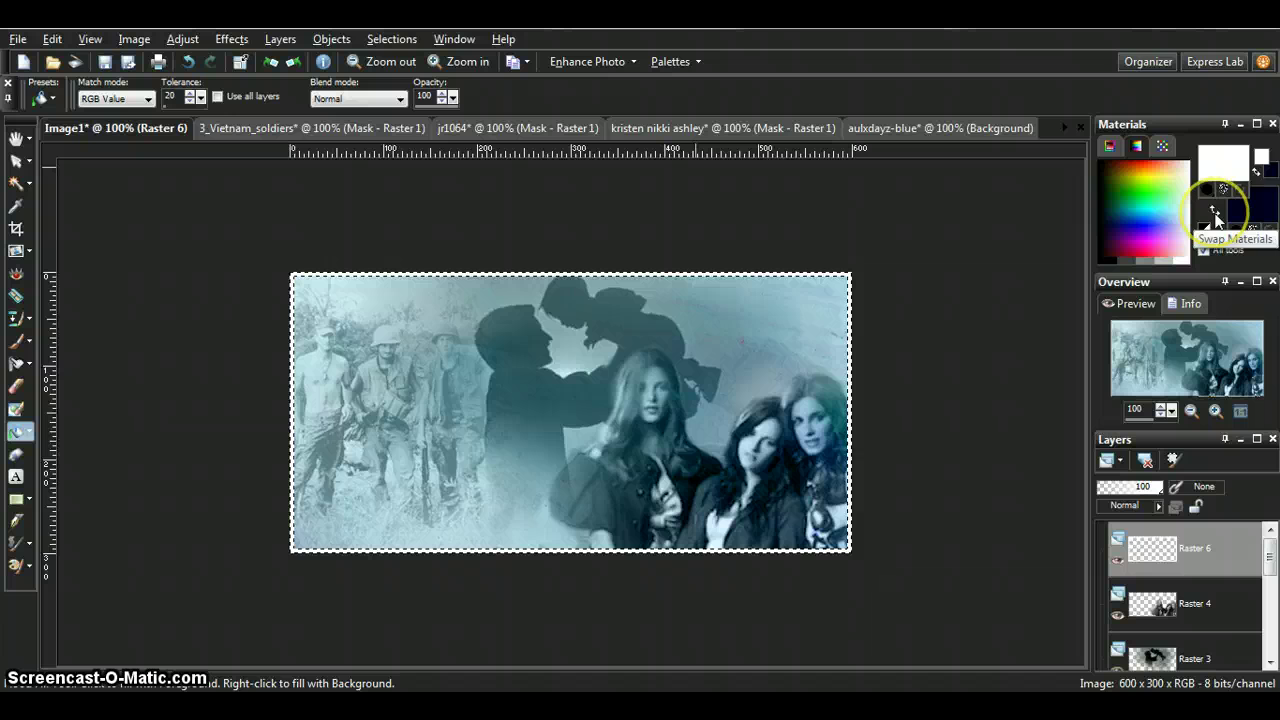
left_click(1215, 213)
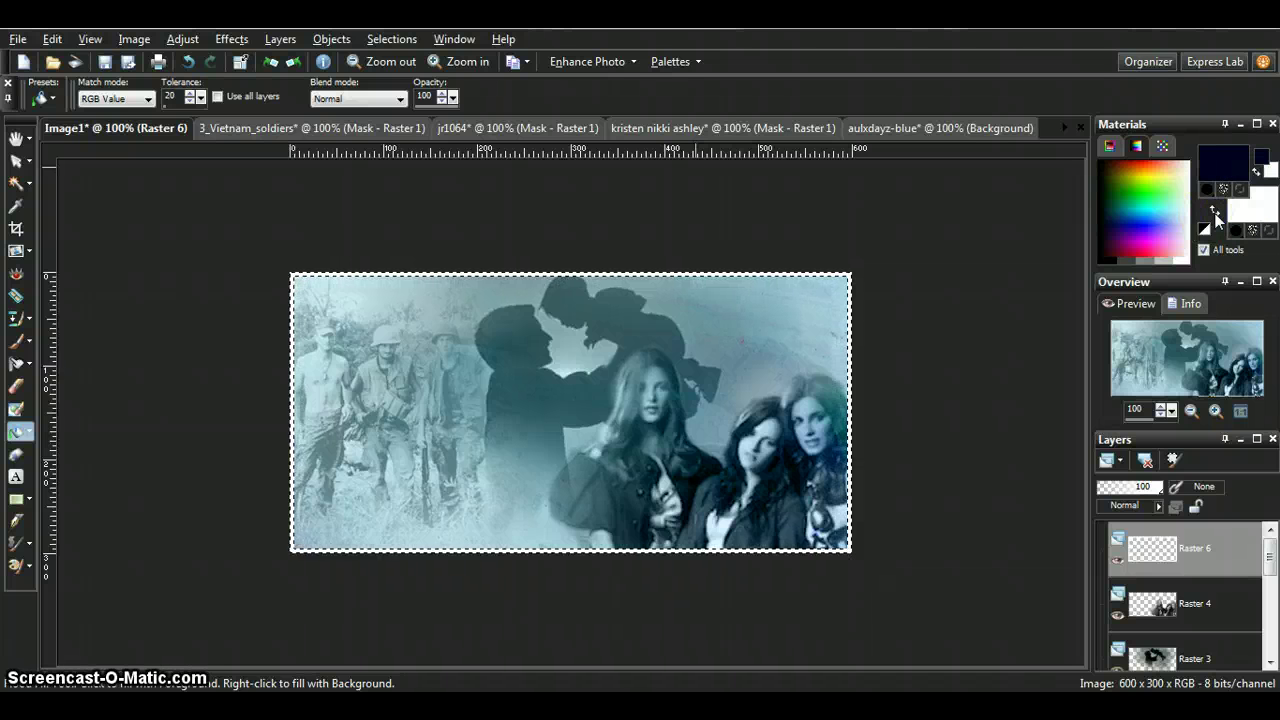
left_click(1220, 152)
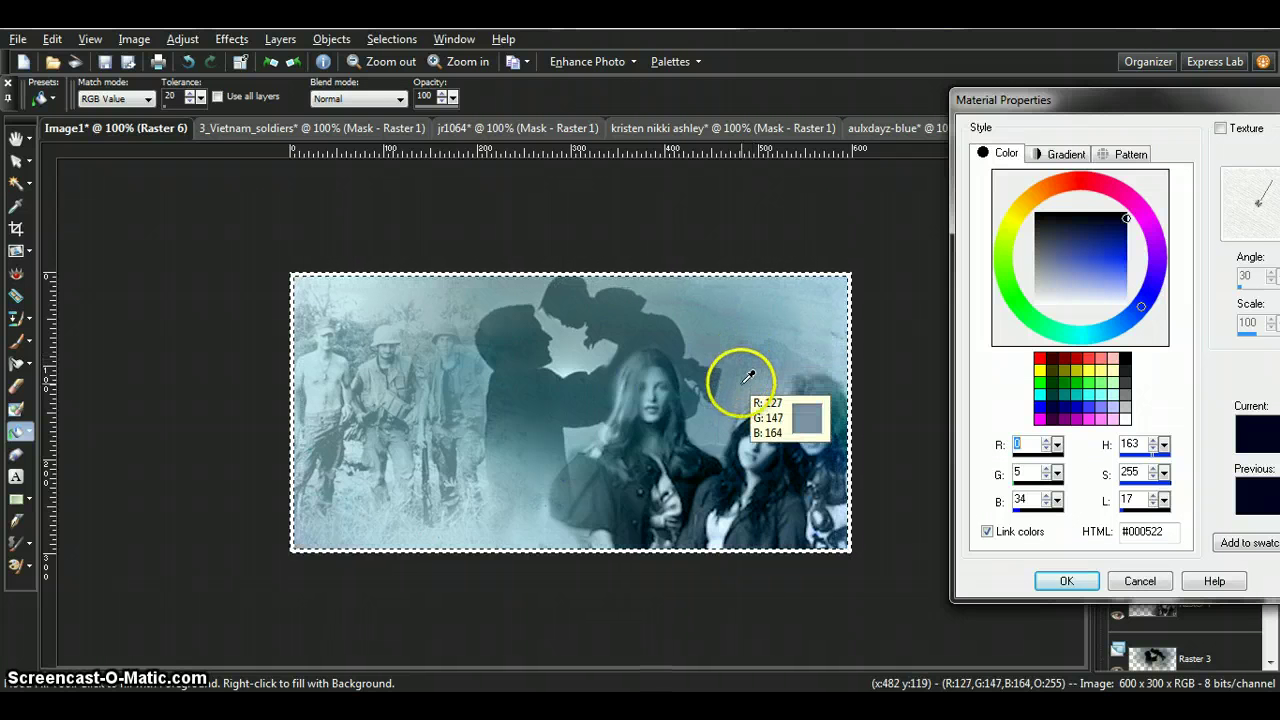
left_click(700, 397)
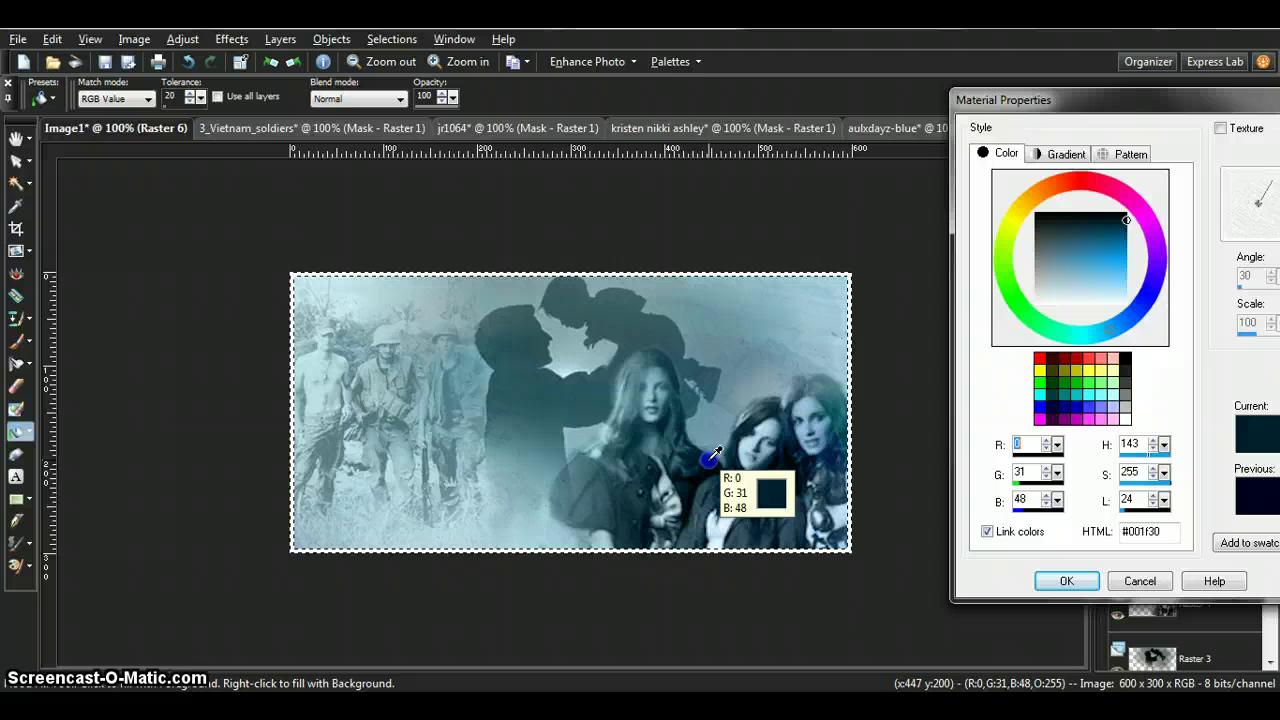
left_click(1070, 581)
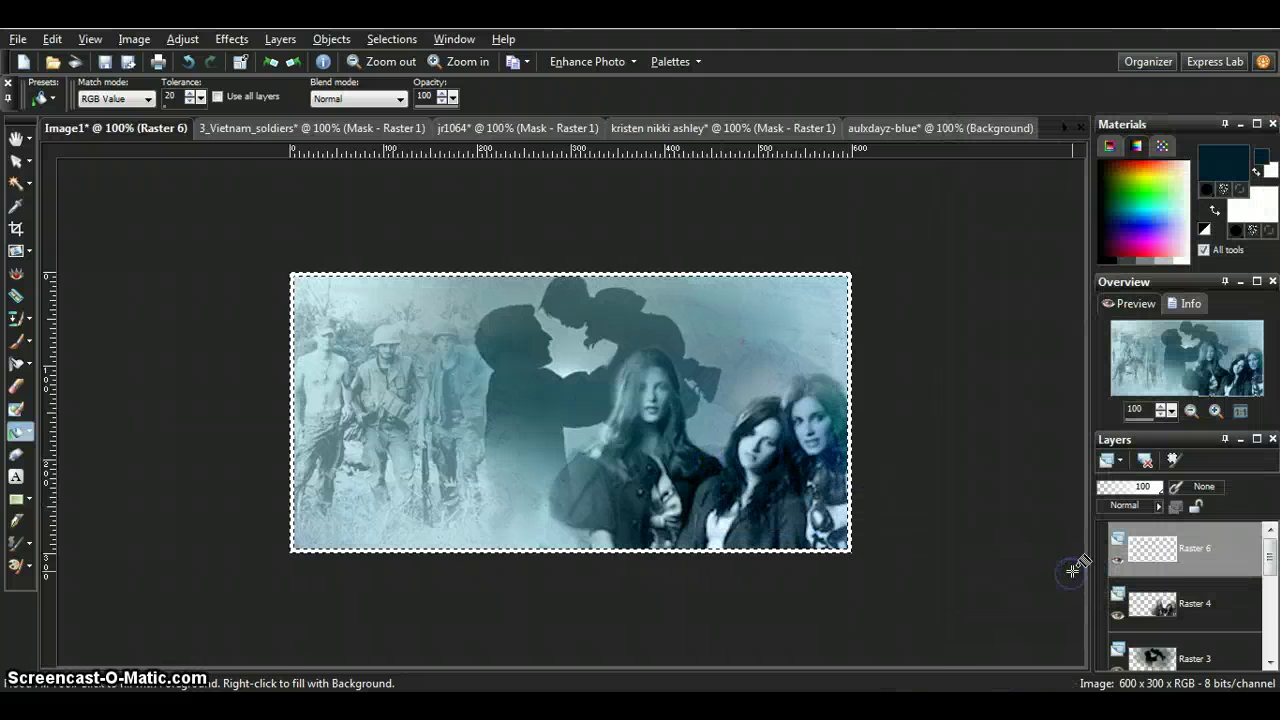
Add a new Raster 7 layer and choose the 09Touchstone 005 brush tip at size 422
left_click(1108, 462)
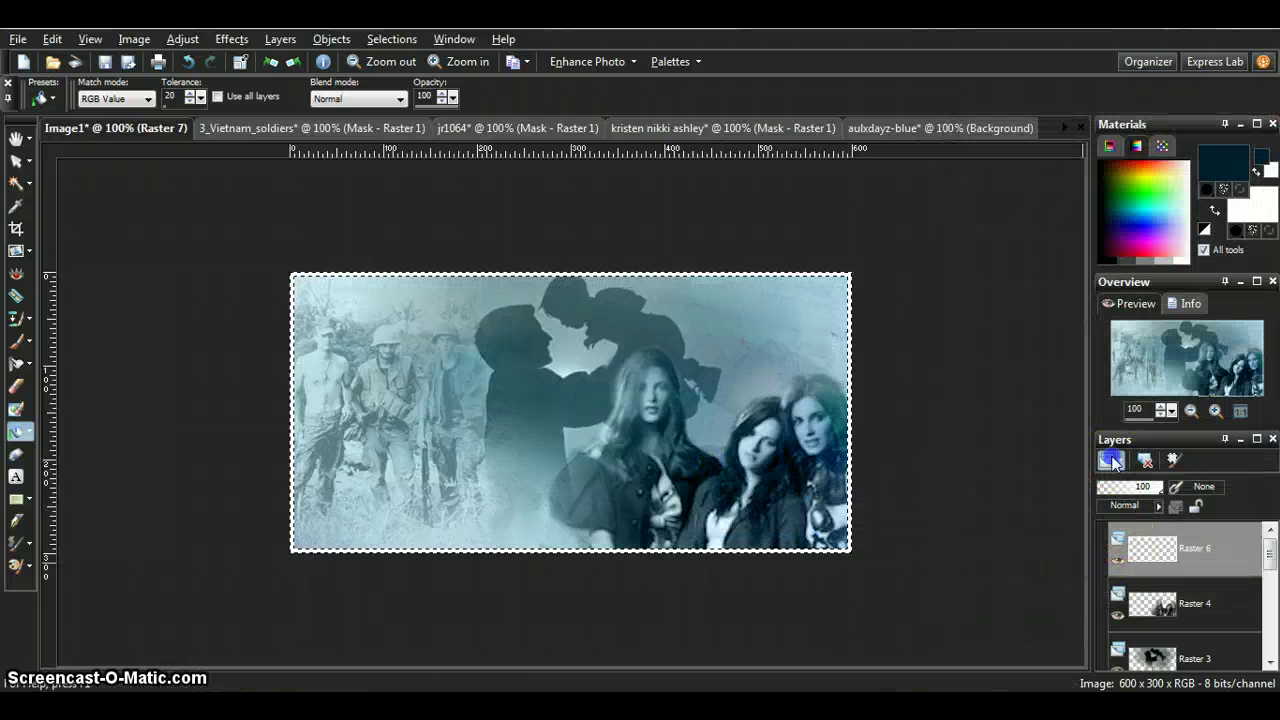
left_click(462, 297)
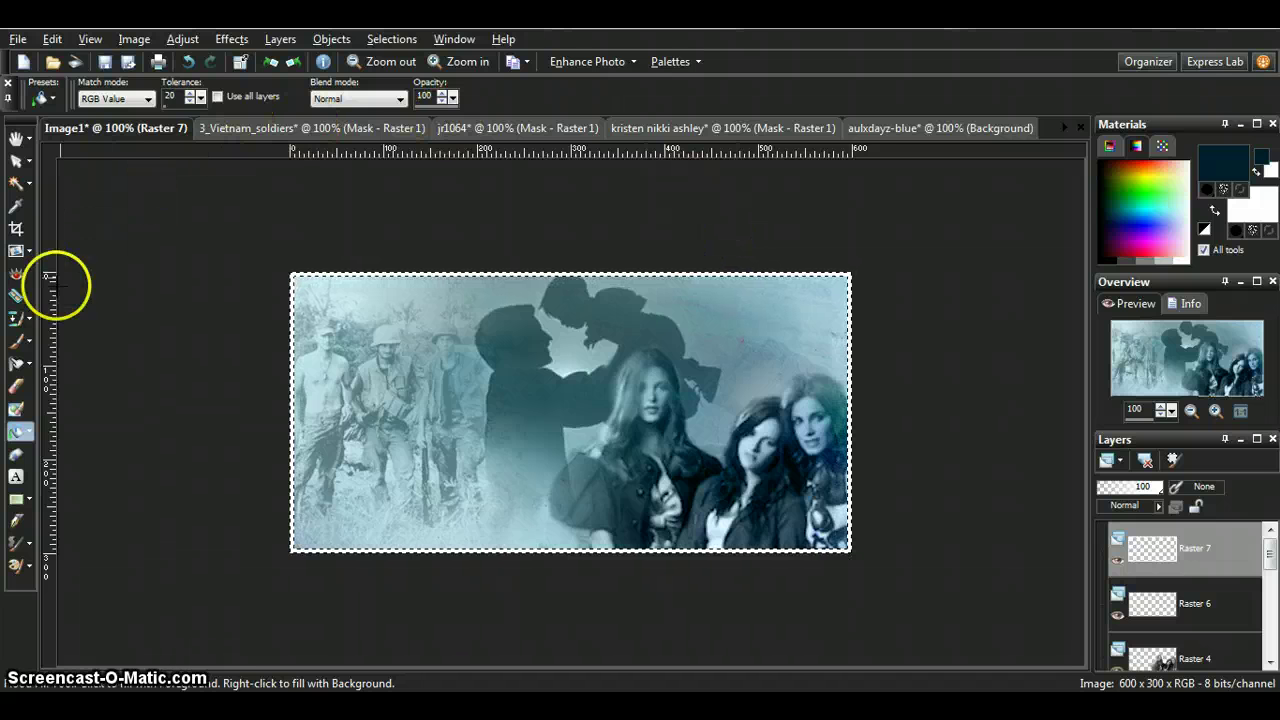
left_click(17, 341)
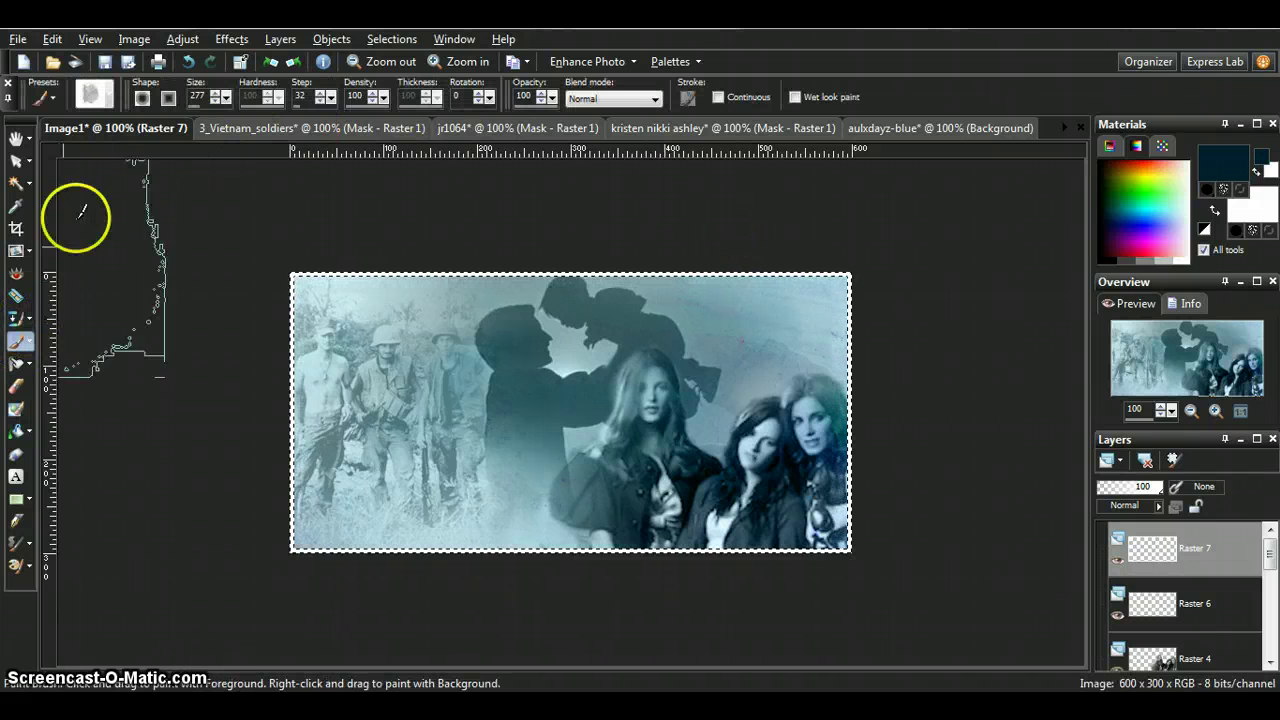
left_click(95, 96)
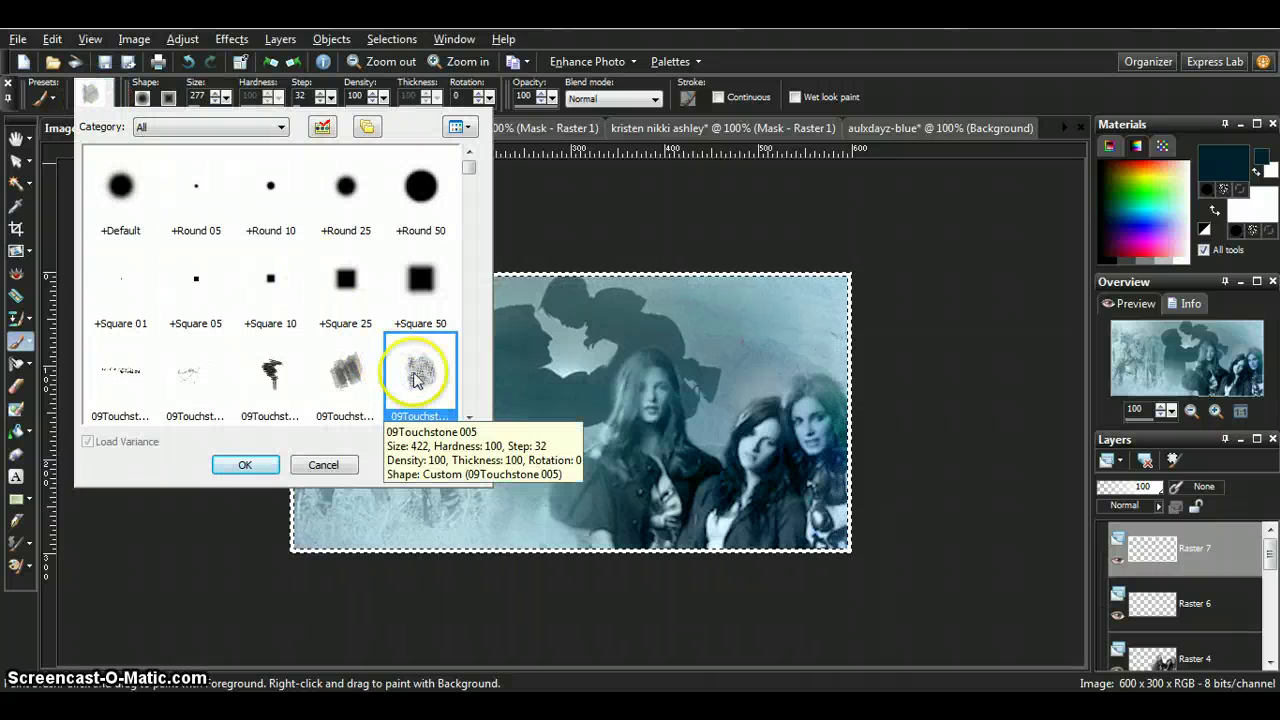
left_click(245, 465)
Paint grunge texture across the banner's left, middle and right edges, then deselect
mouse_move(243, 452)
left_mouse_down()
mouse_move(282, 414)
mouse_move(381, 388)
mouse_move(486, 394)
left_mouse_up()
left_click(818, 380)
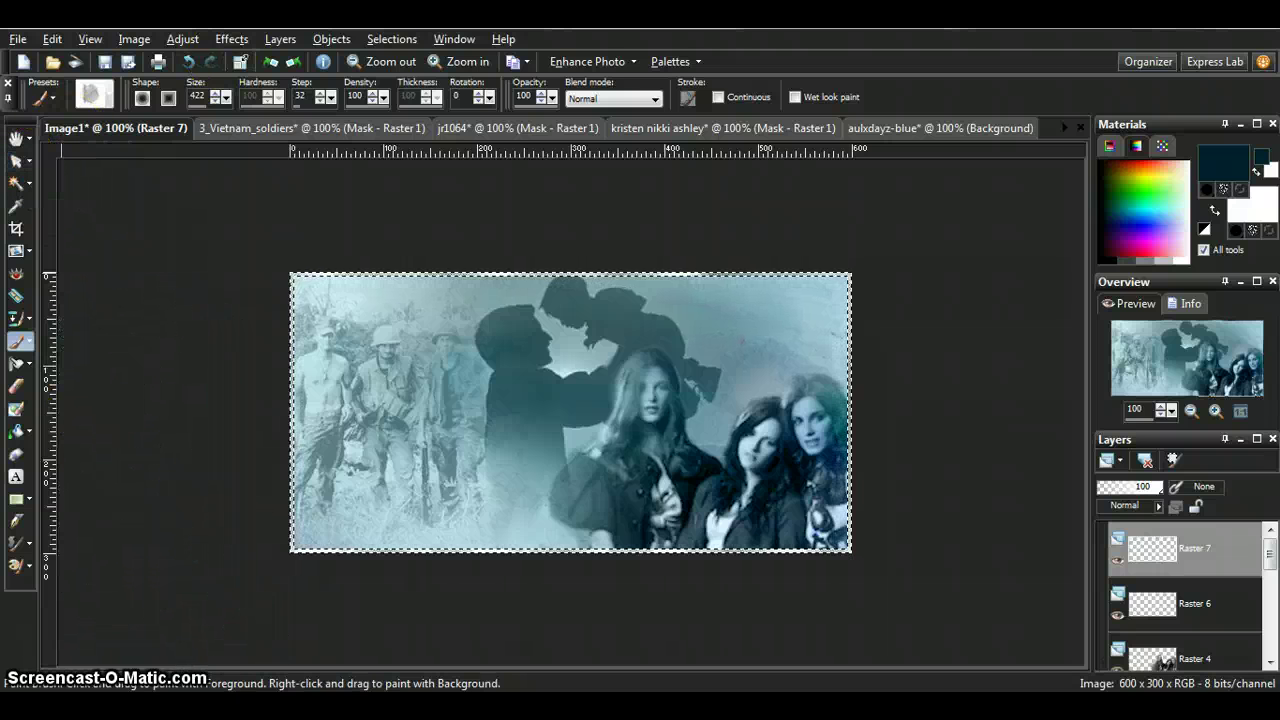
left_click(391, 39)
left_click(409, 78)
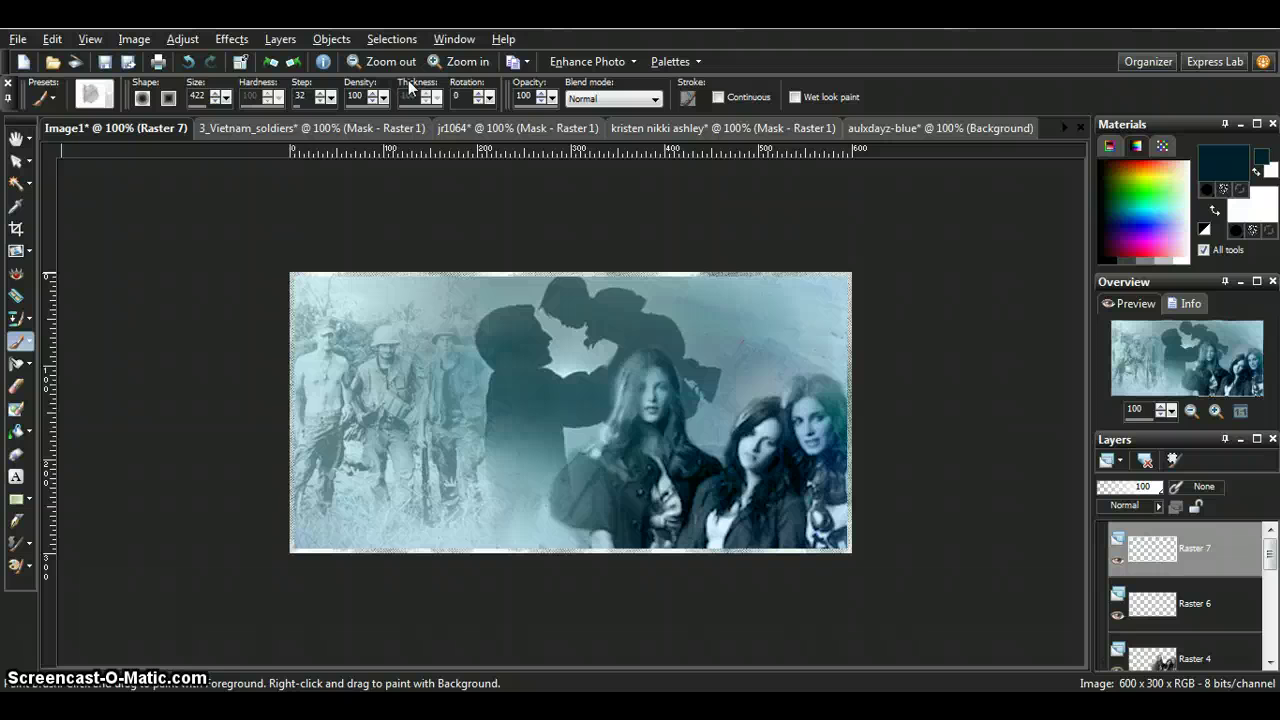
scroll(180, 215, "up", 2)
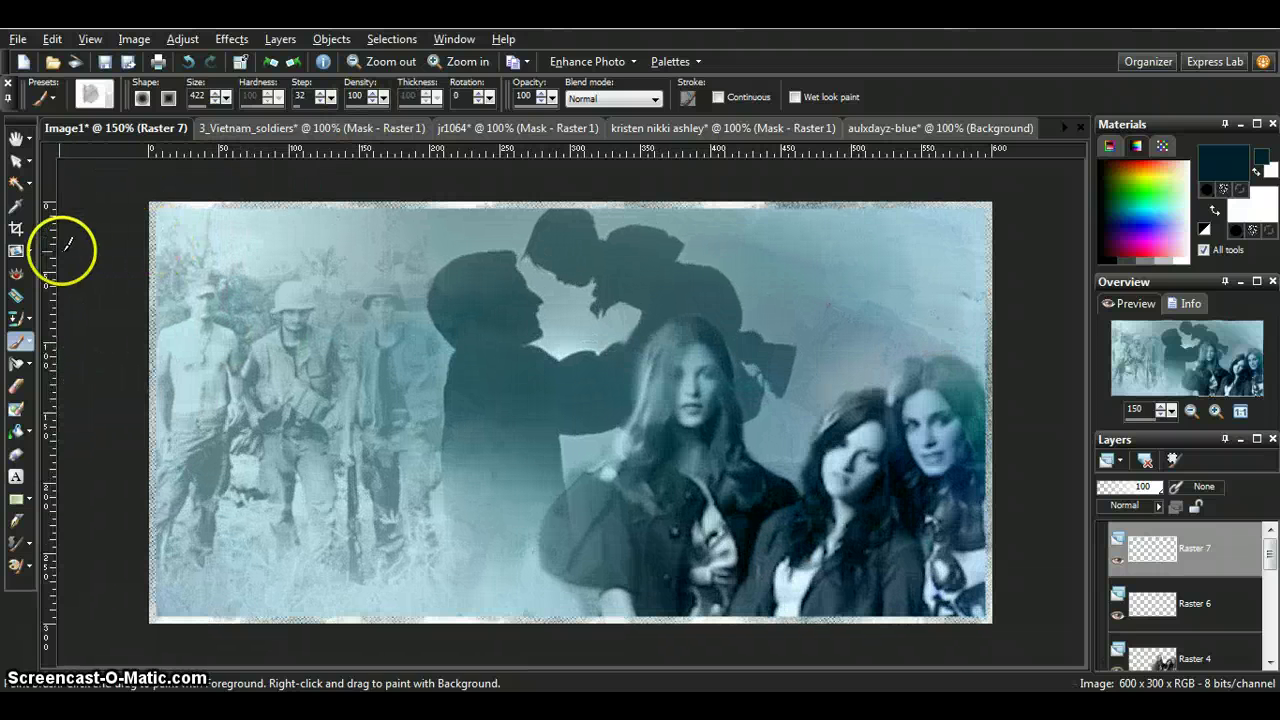
left_click(16, 161)
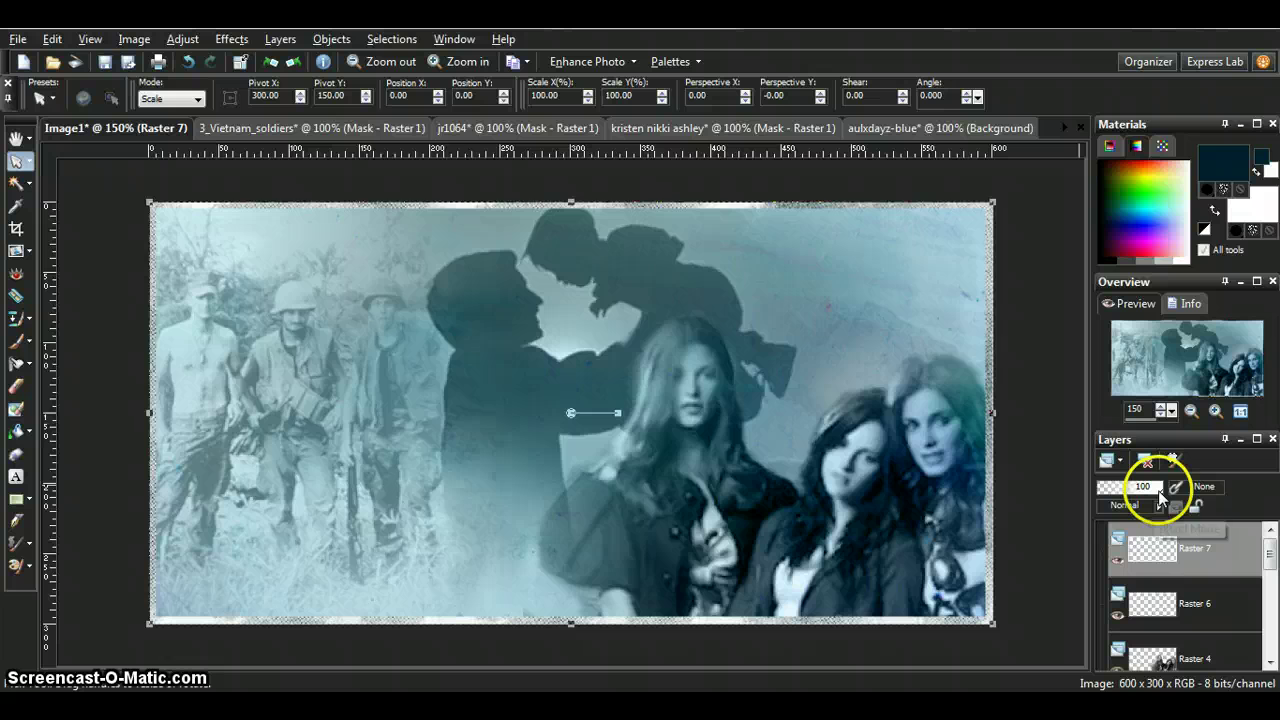
left_click_drag(1157, 489, 1134, 503)
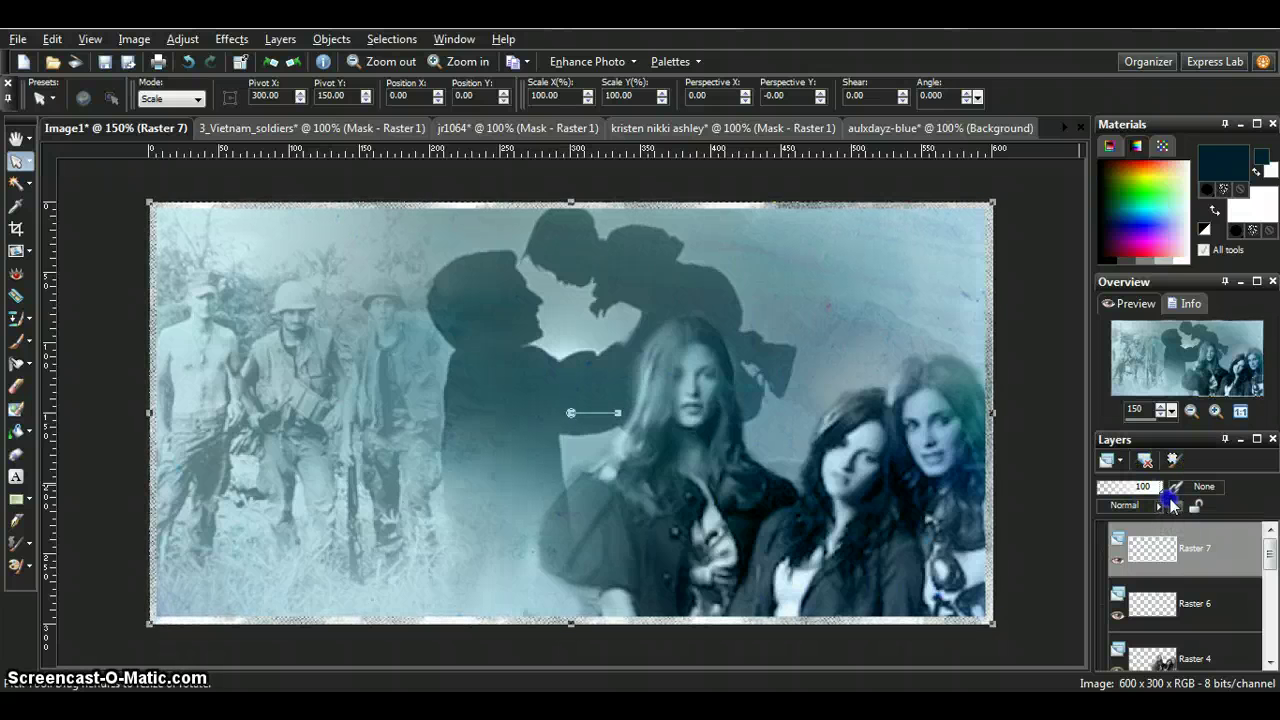
left_click(1140, 506)
left_click(1146, 493)
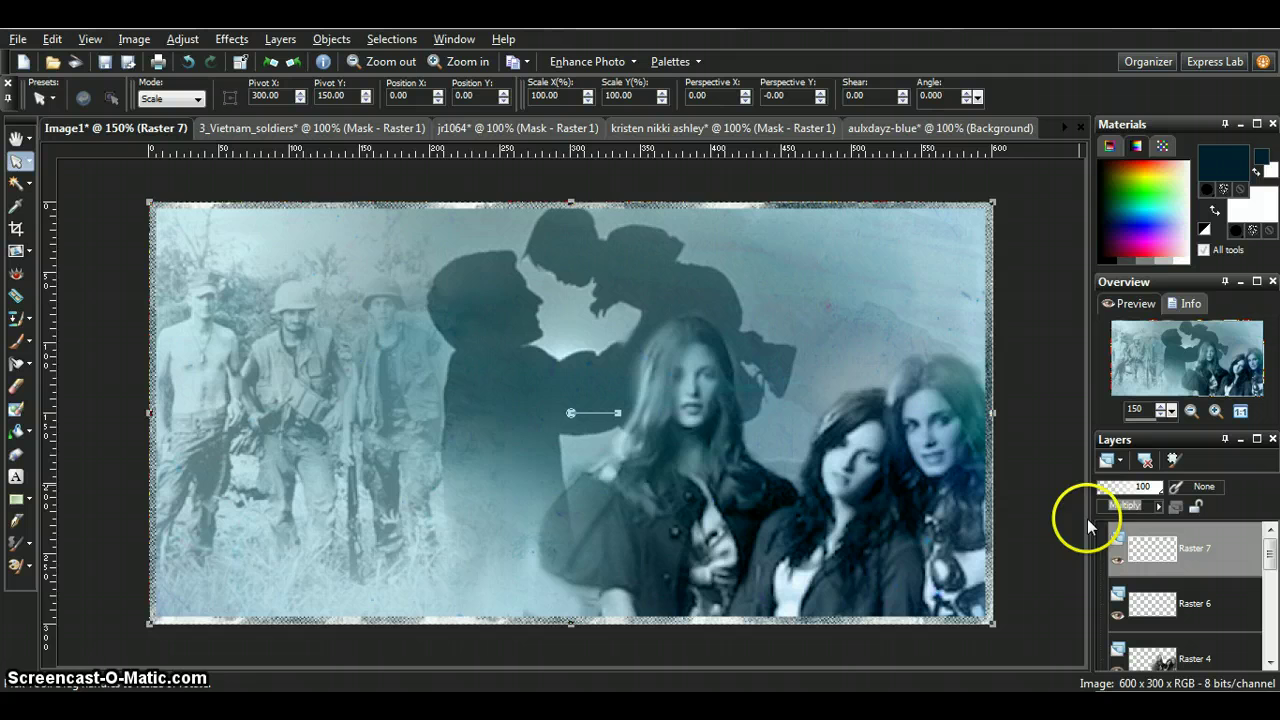
key("Down")
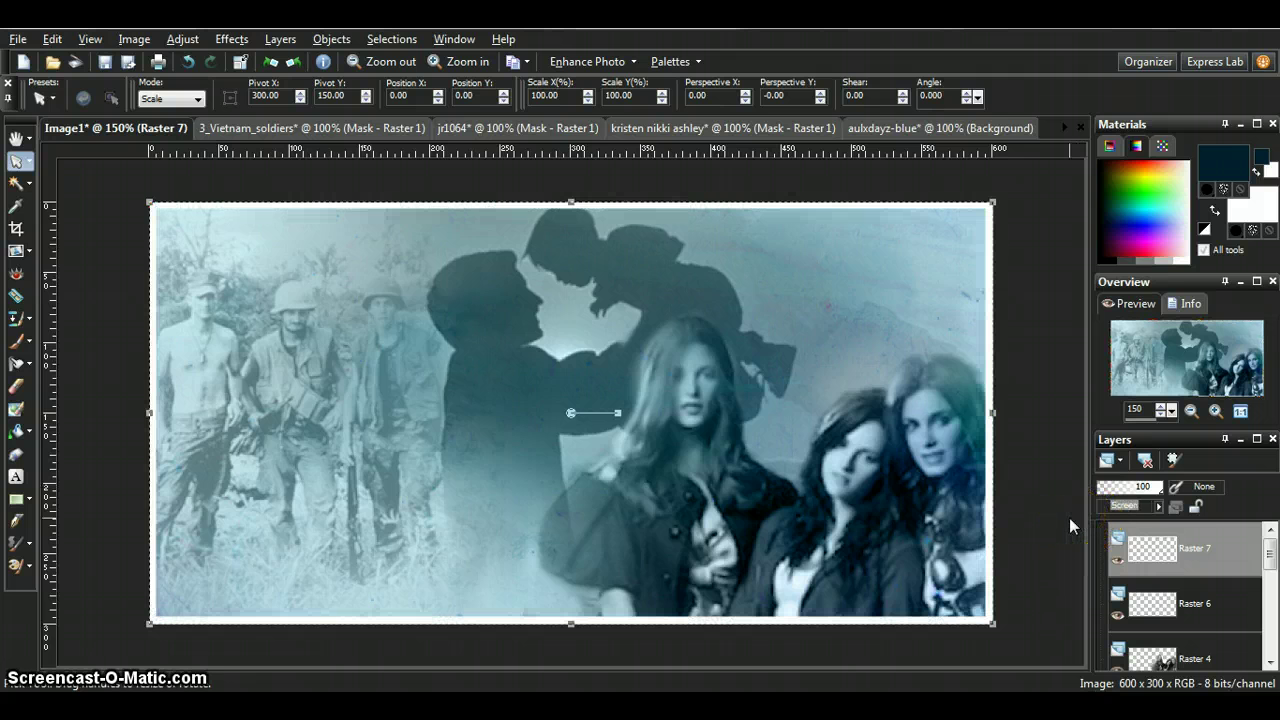
key("Down")
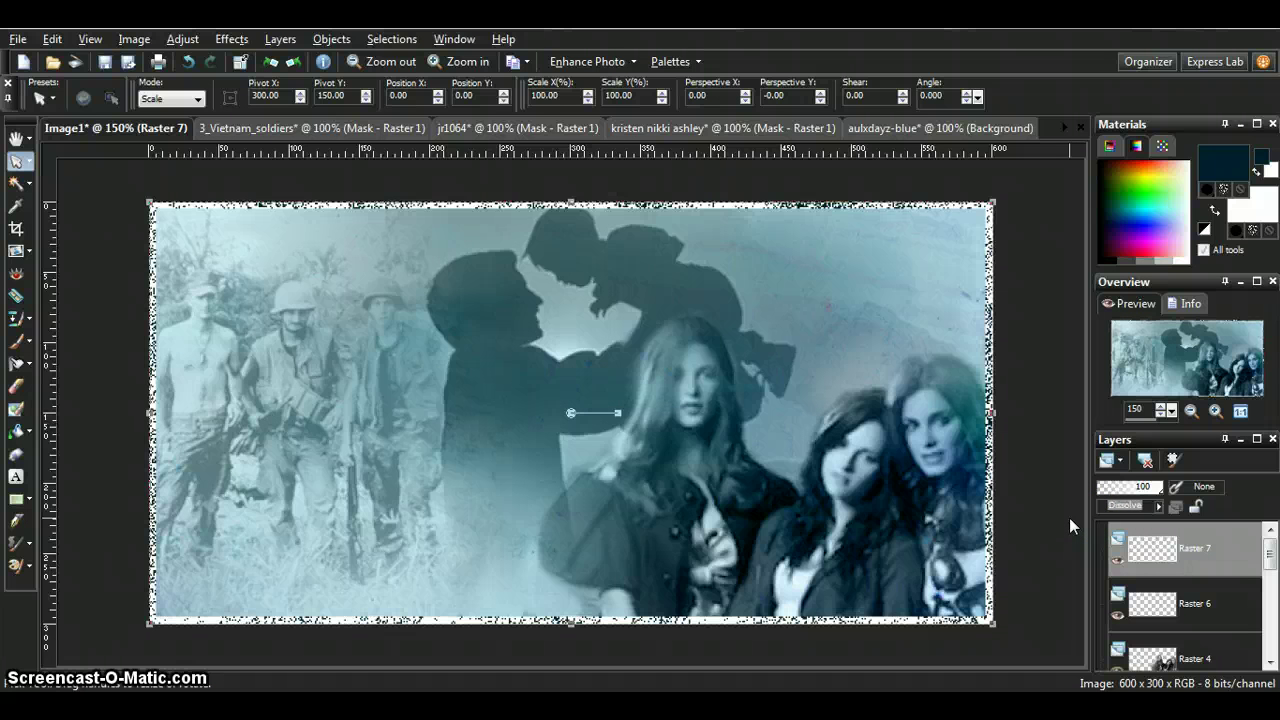
key("Down")
key("Down")
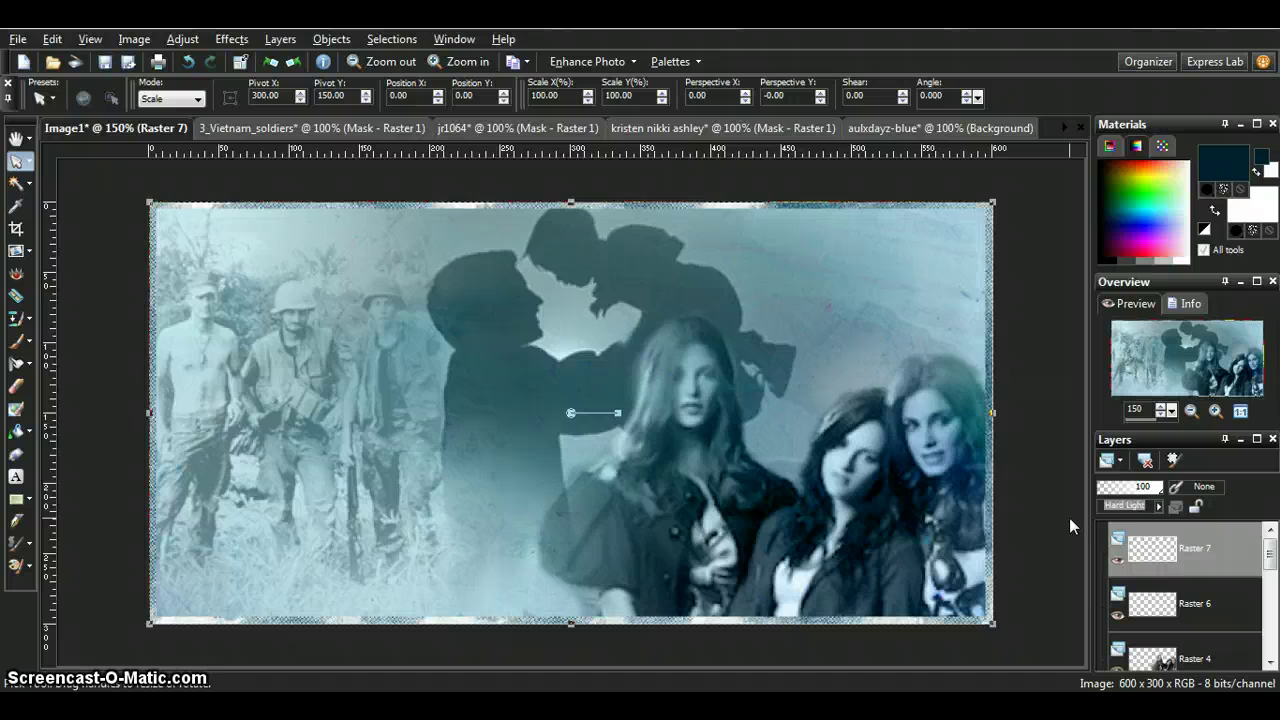
key("Down")
key("Down")
left_click(1105, 507)
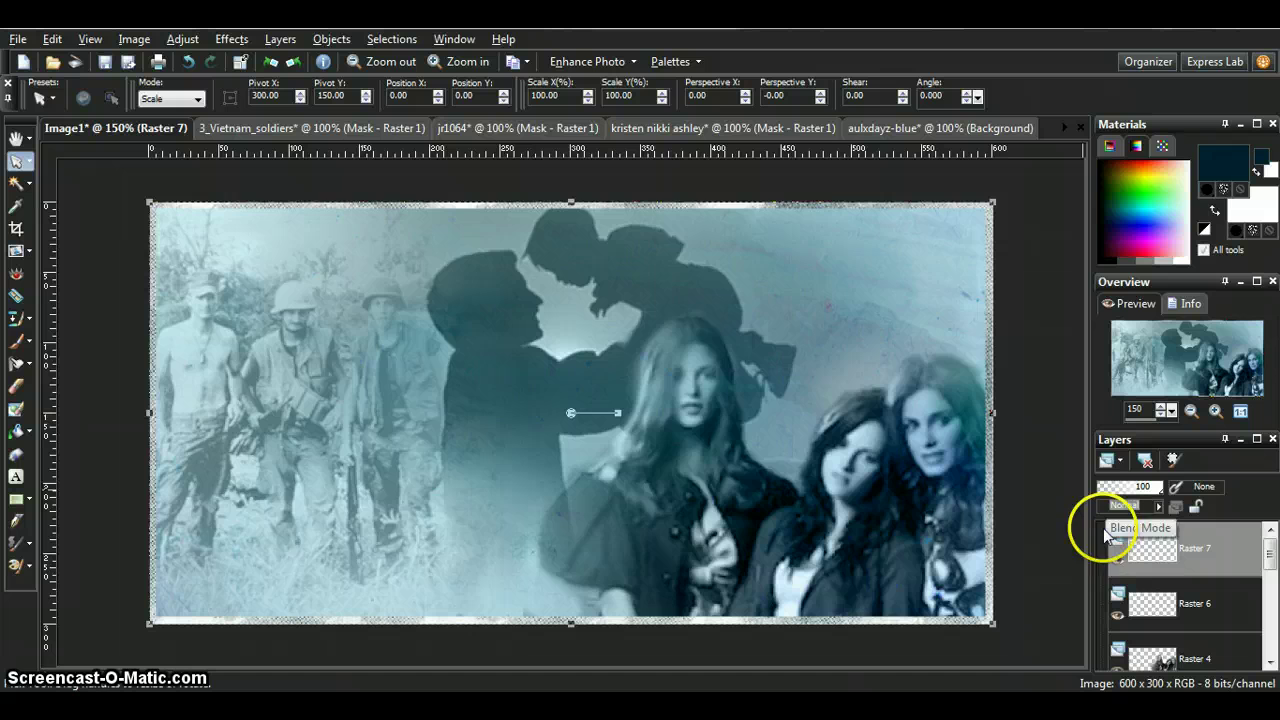
Hide Raster 7 and load a white Eye Candy Glass preset on Raster 6 (Smoothness 75, Refraction 50, Tinting 40)
left_click(1116, 563)
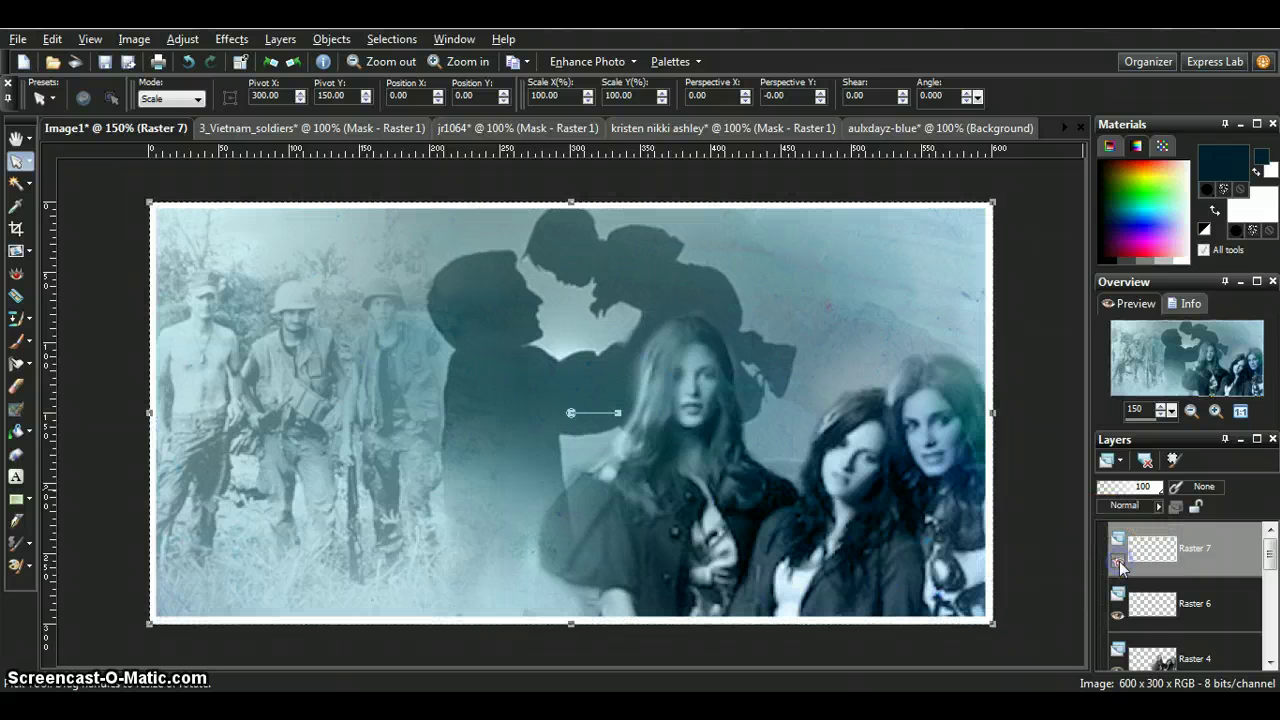
left_click(1144, 607)
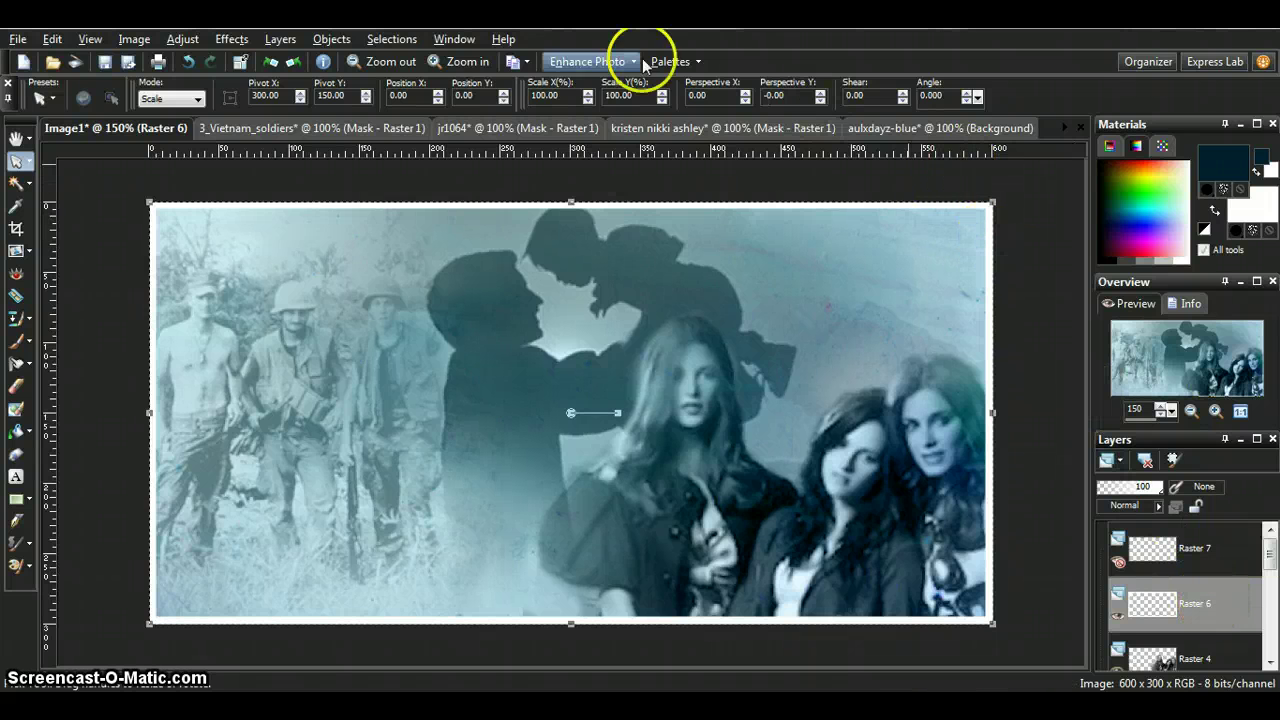
left_click(231, 39)
mouse_move(262, 345)
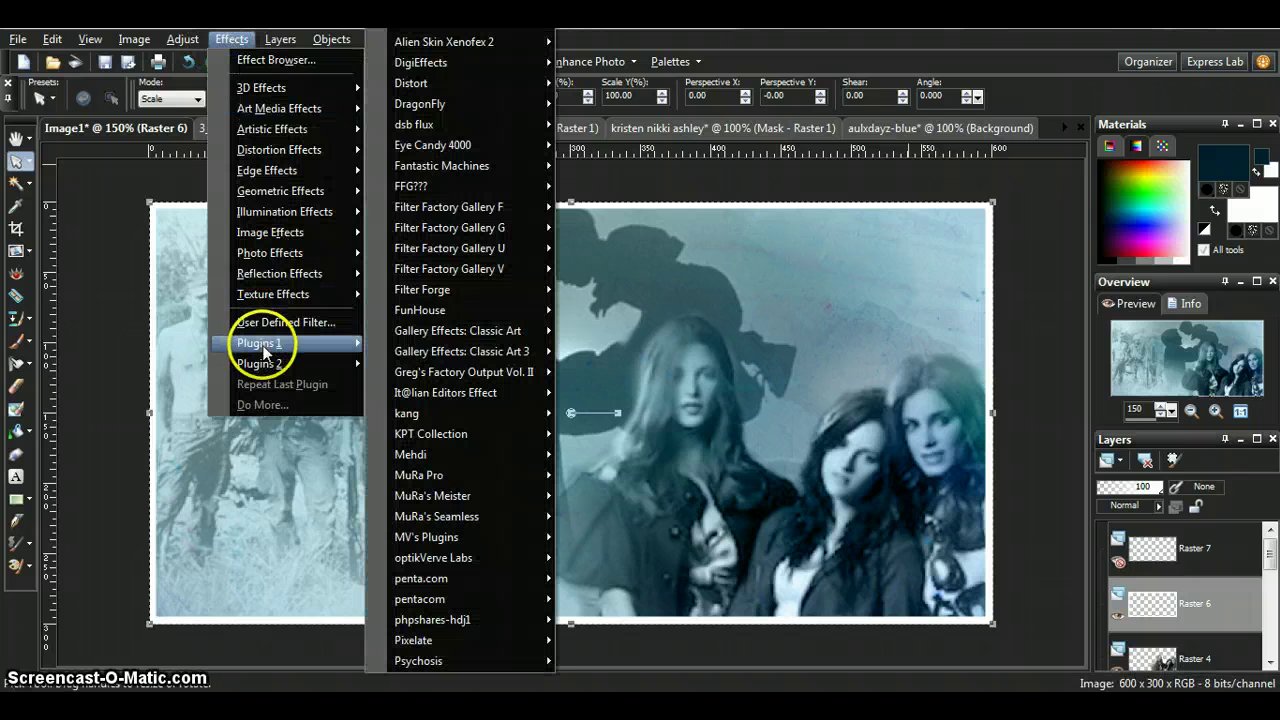
mouse_move(435, 148)
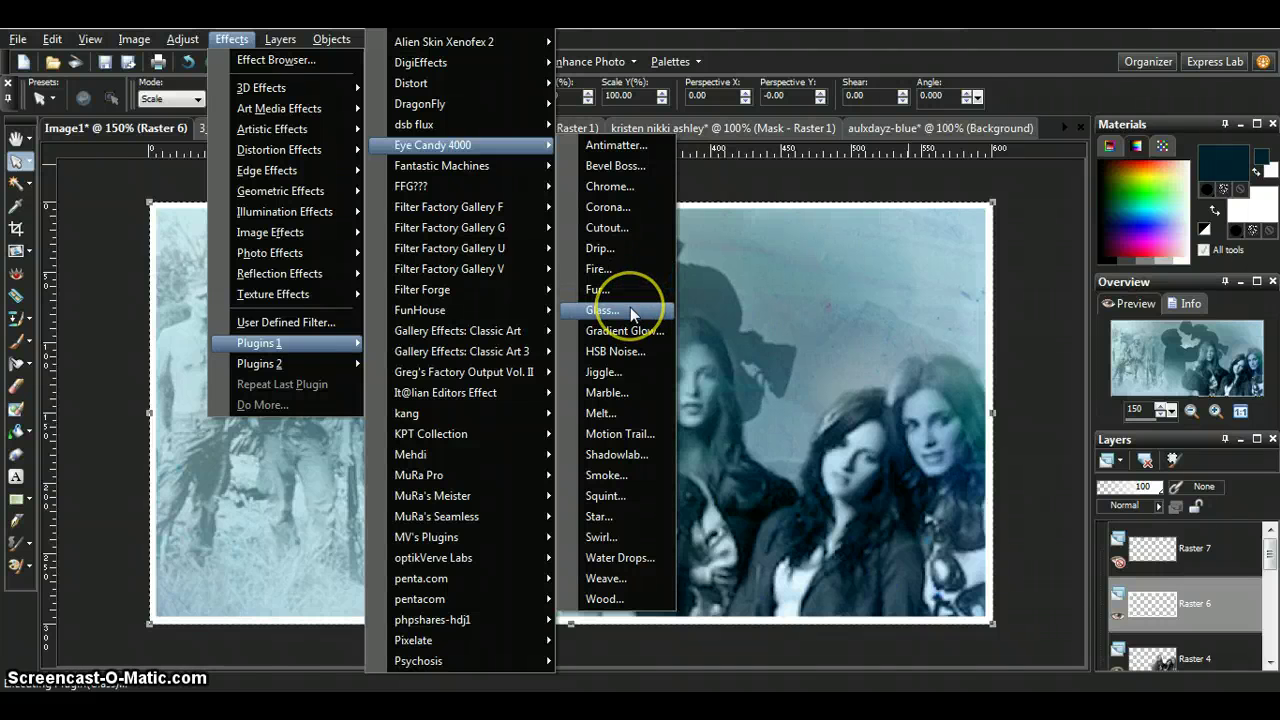
left_click(630, 309)
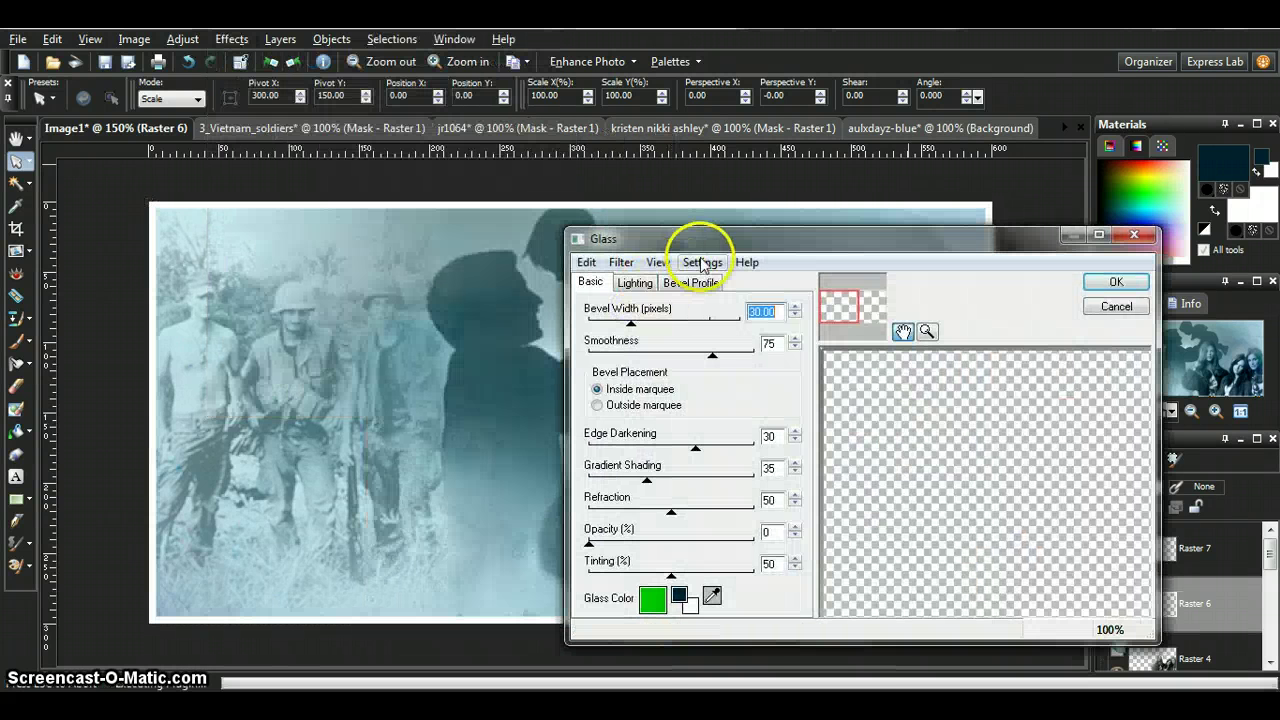
left_click(703, 263)
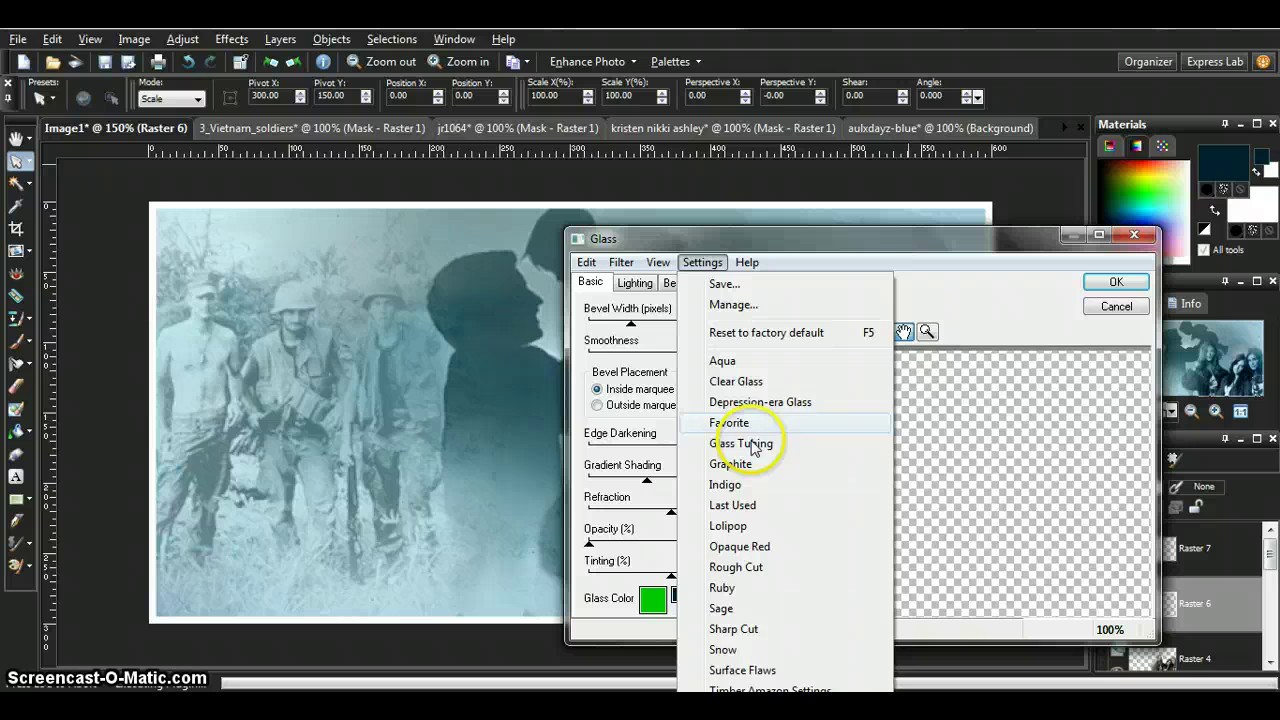
left_click(738, 690)
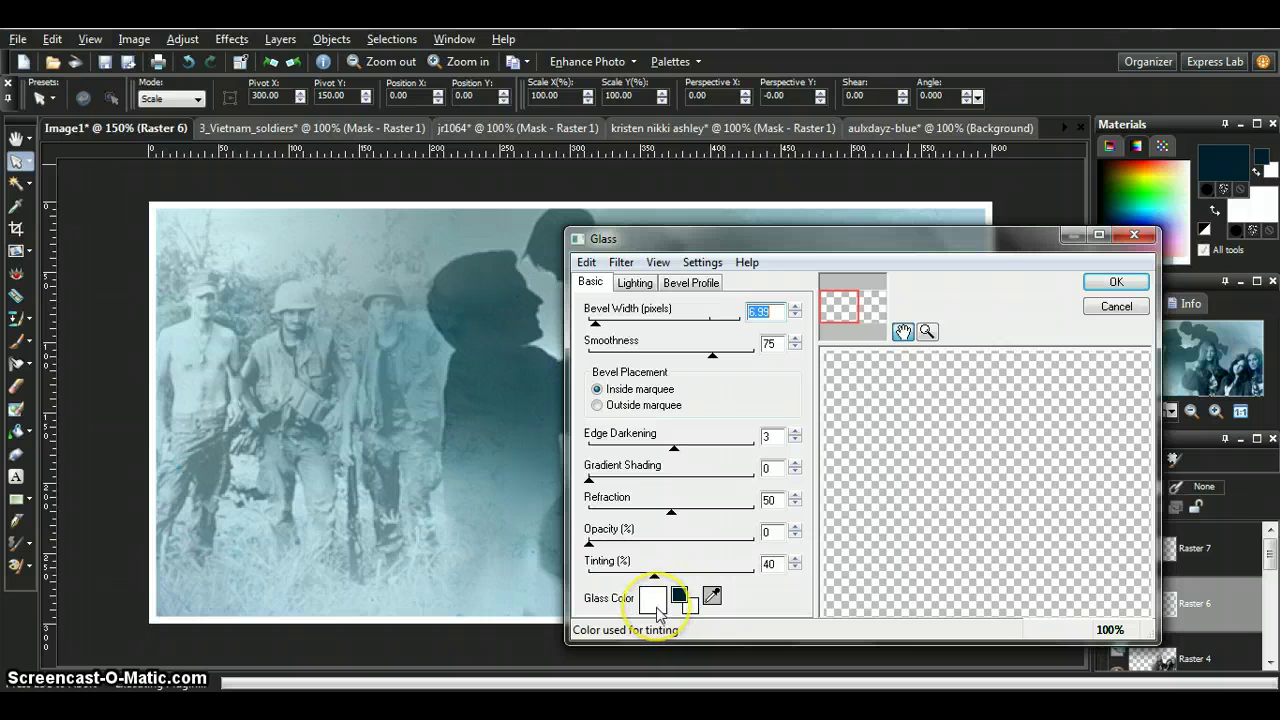
Apply the white glass edge and a 3D drop shadow to Raster 6, then hide it
left_click(1118, 283)
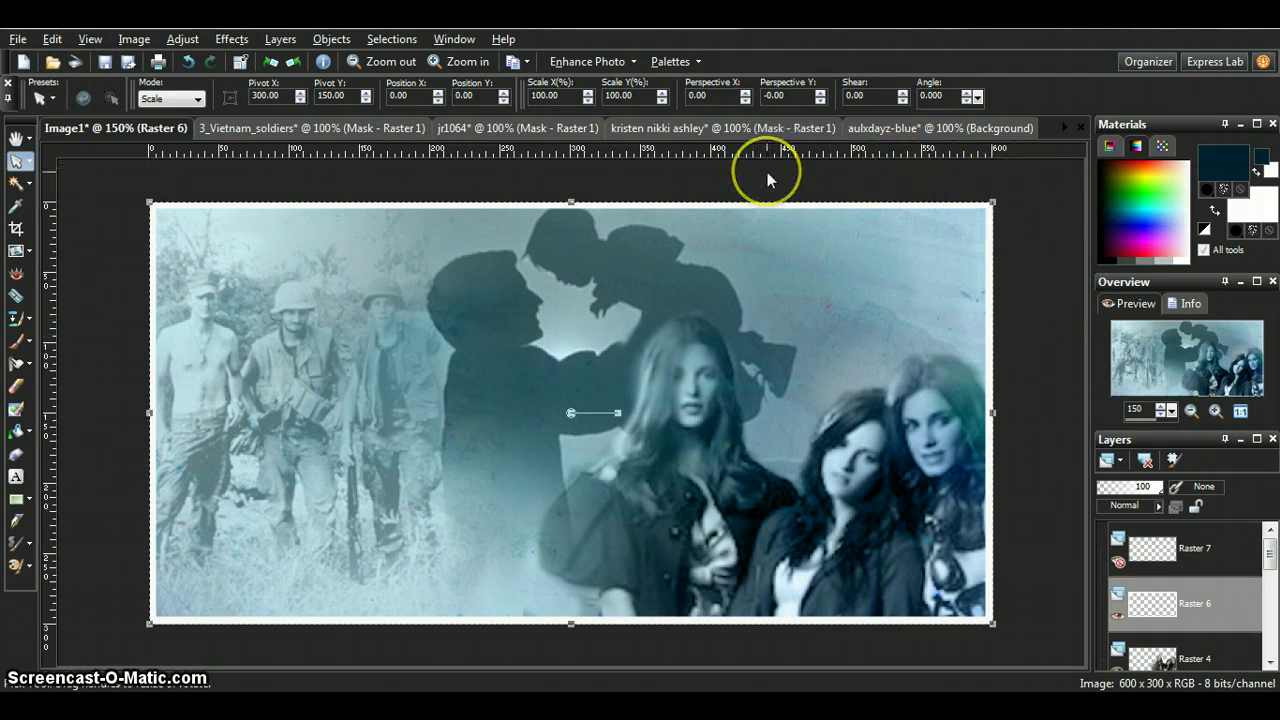
left_click(228, 41)
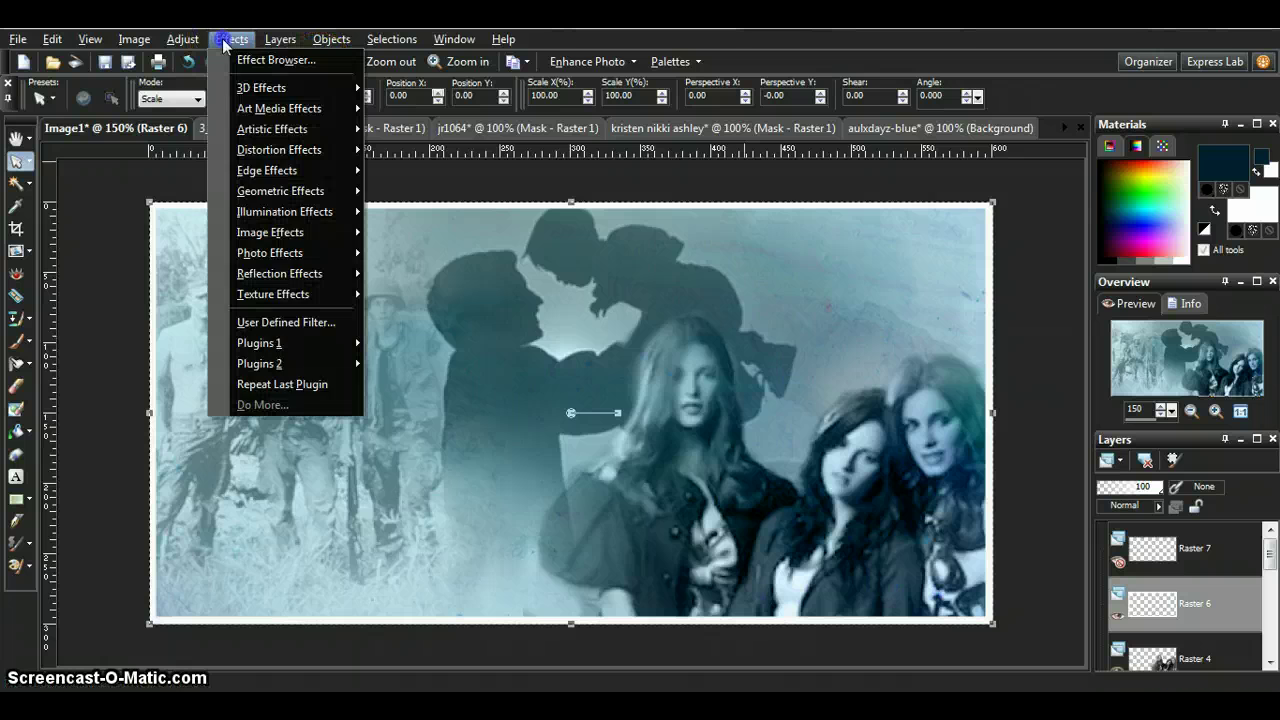
mouse_move(300, 88)
left_click(435, 150)
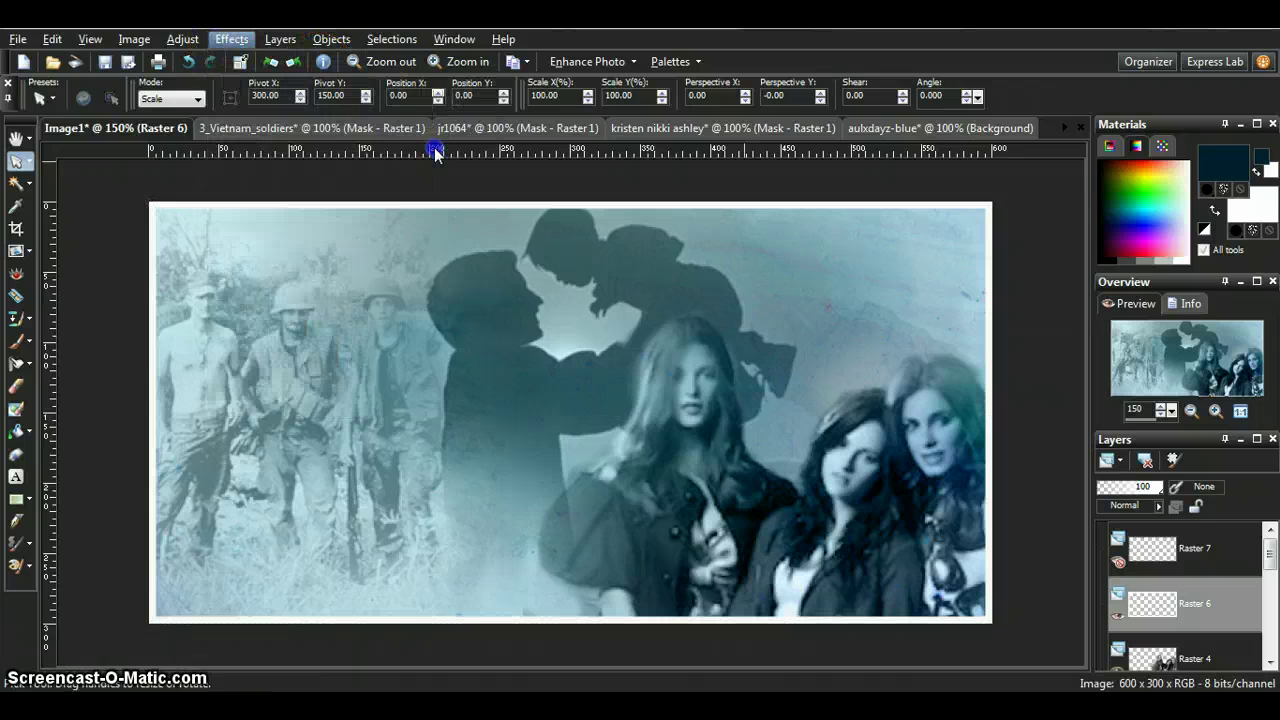
left_click(265, 346)
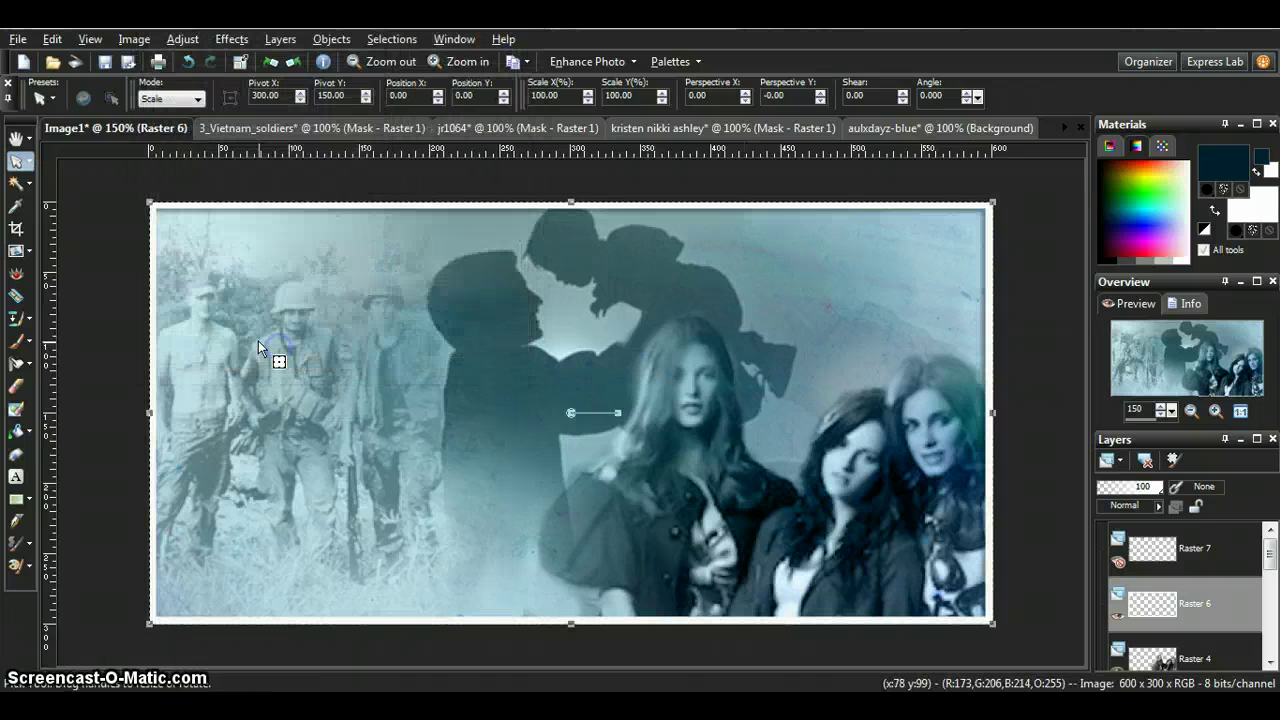
left_click(16, 341)
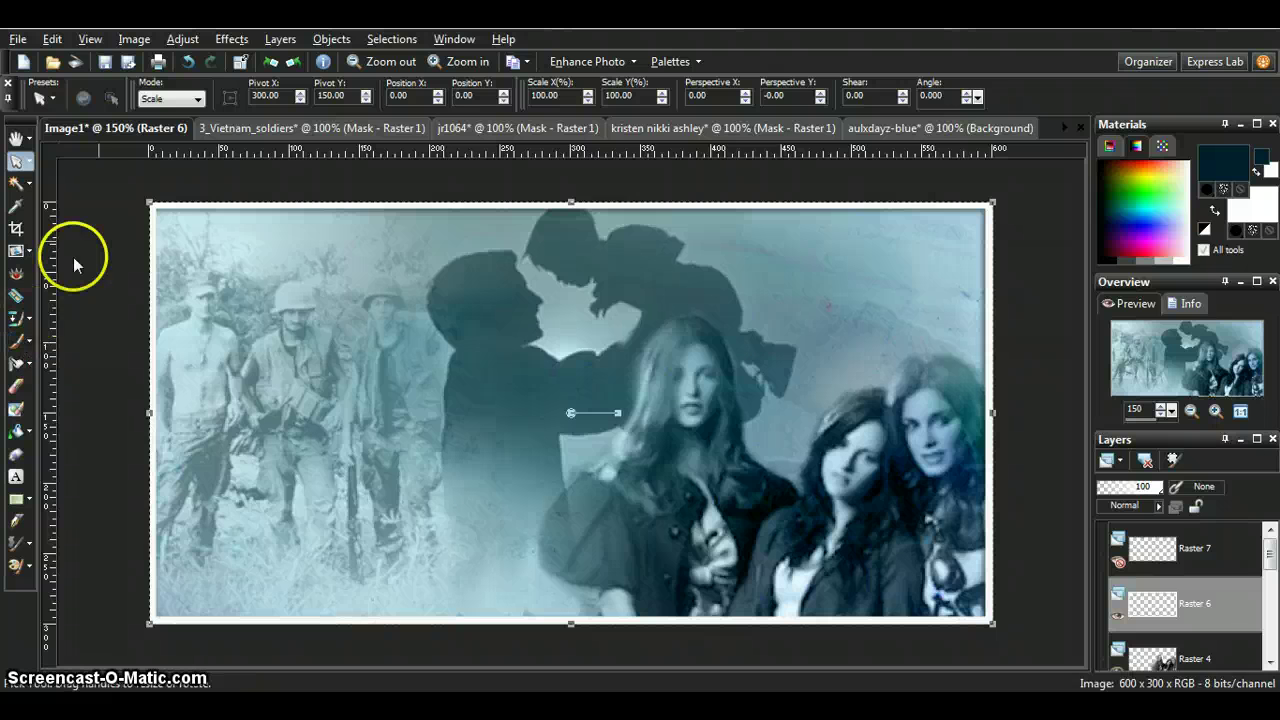
left_click(1119, 610)
Duplicate the Raster 5 texture layer, bring the copy to the top, then select Raster 1
left_click_drag(1270, 556, 1266, 630)
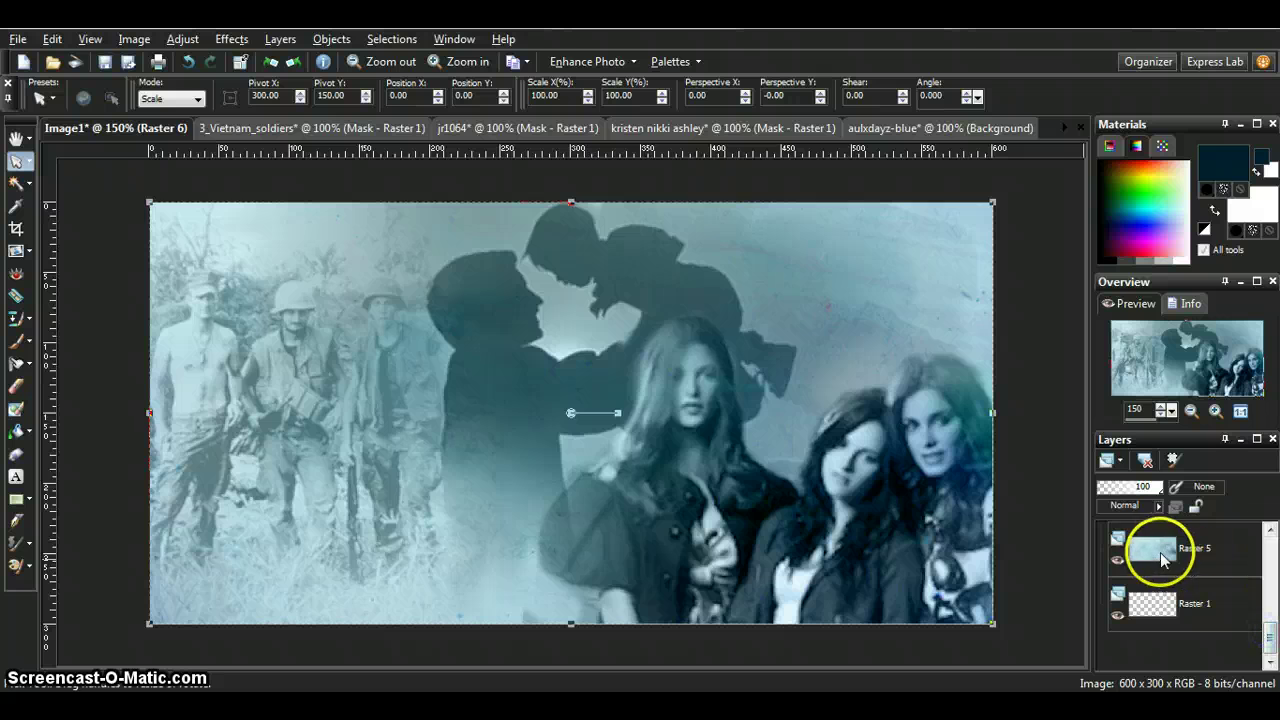
left_click(1158, 549)
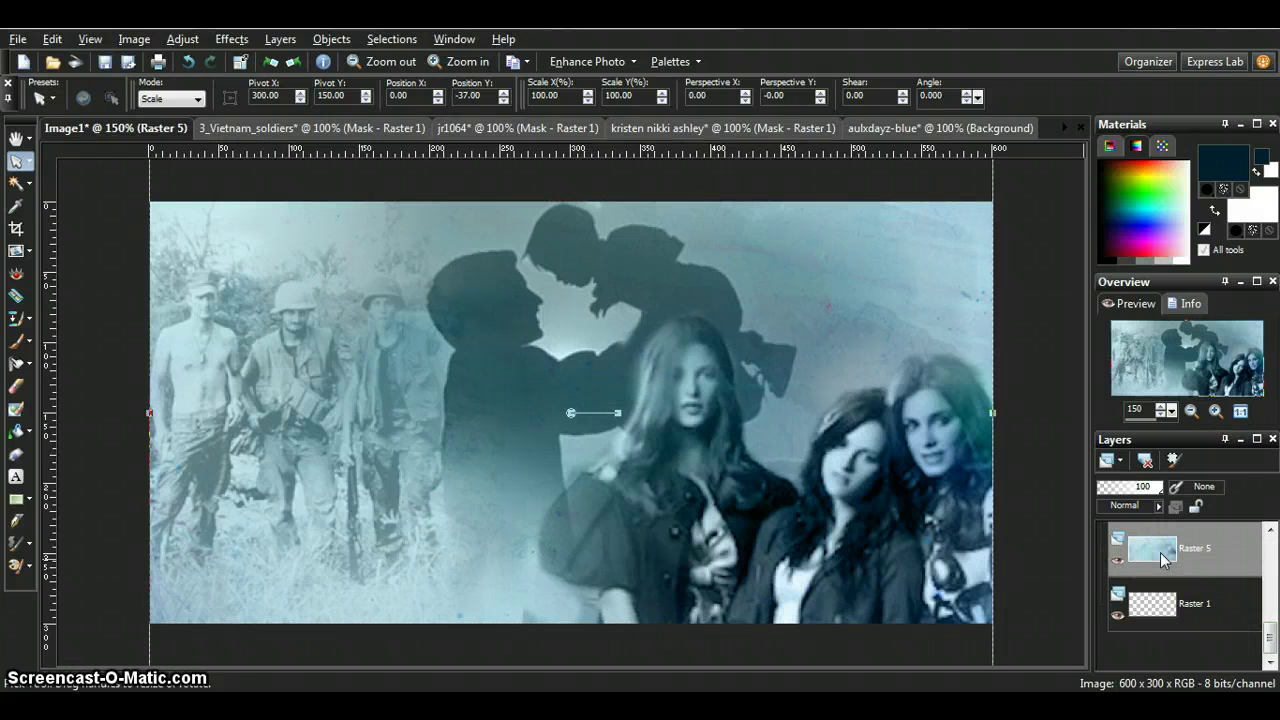
right_click(1155, 530)
left_click(1075, 298)
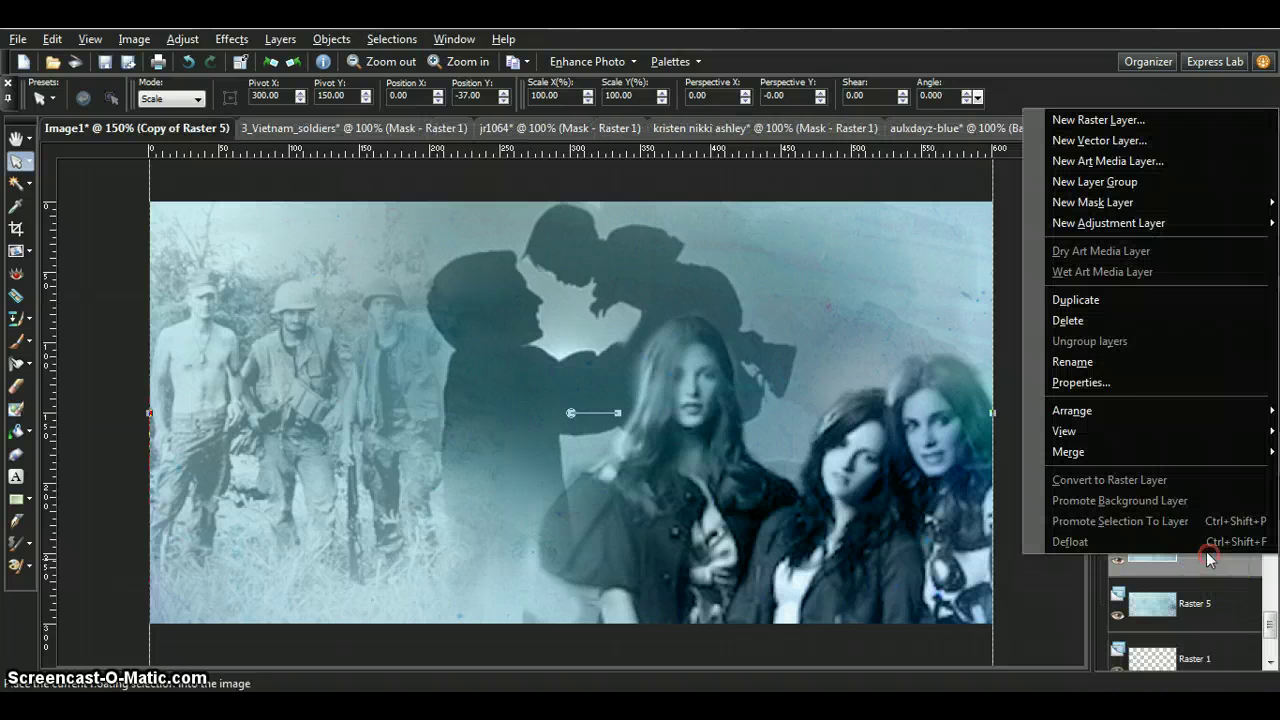
mouse_move(1094, 408)
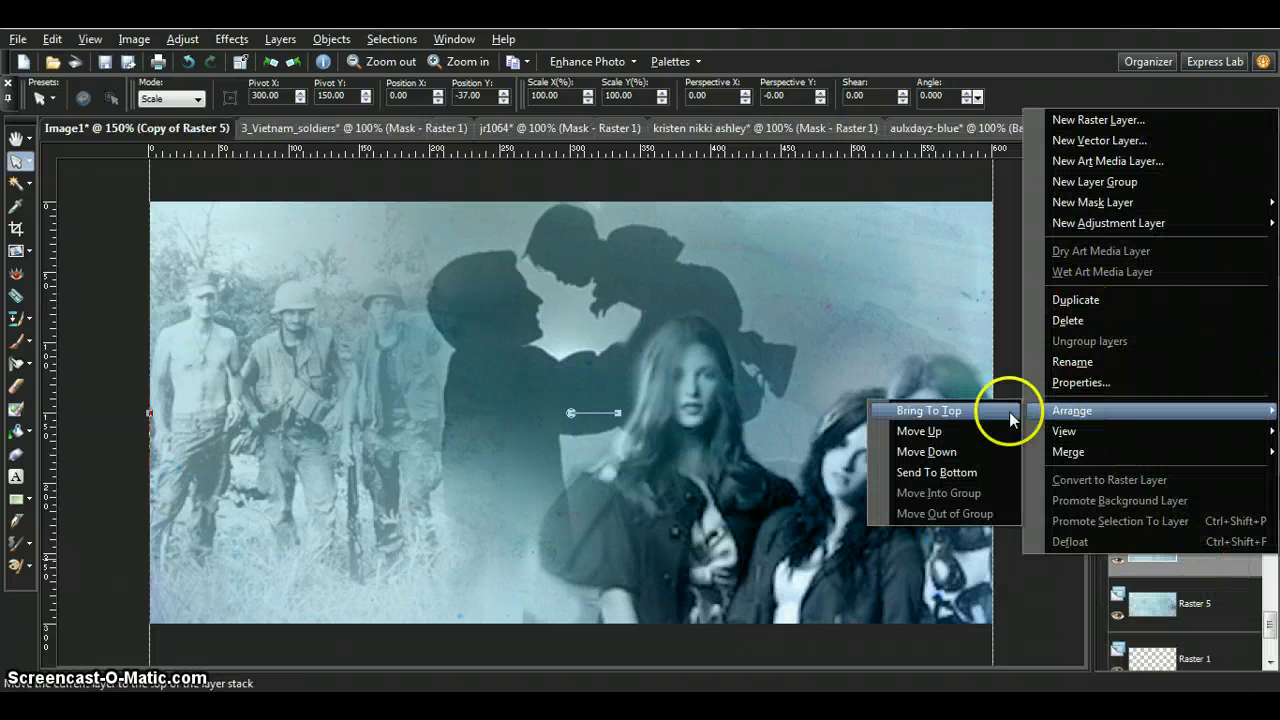
left_click(973, 410)
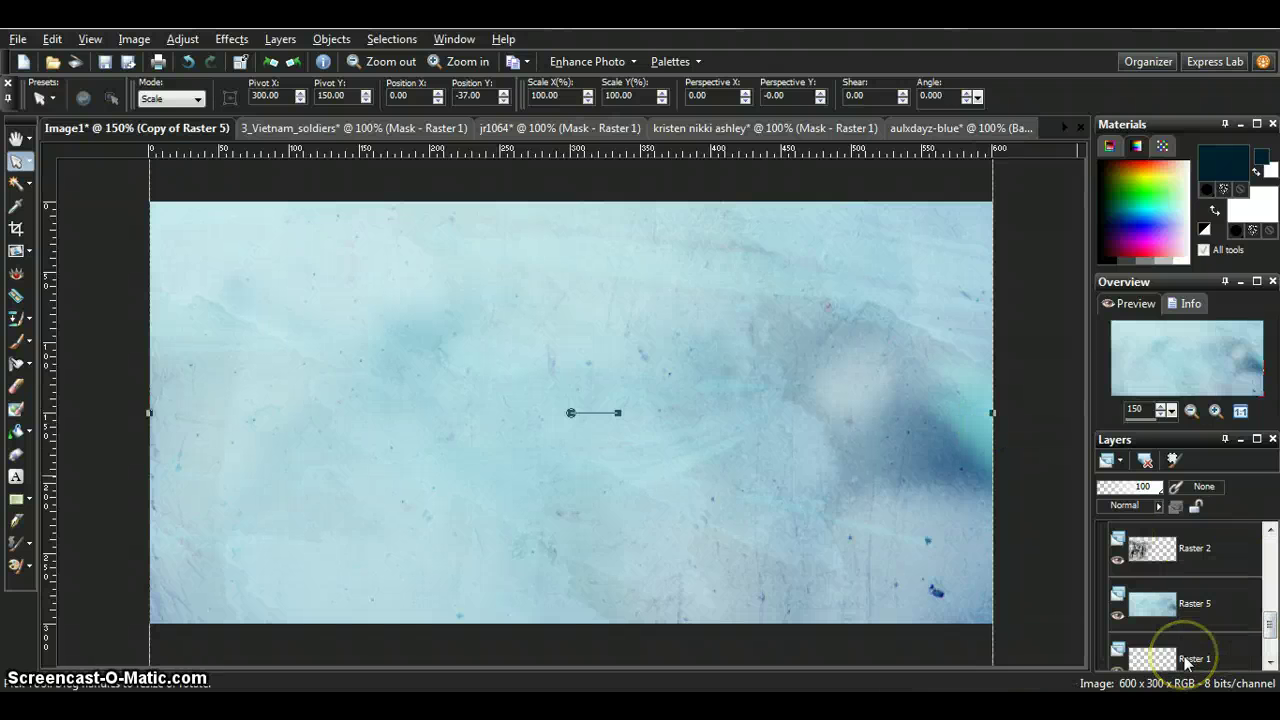
left_click(1186, 660)
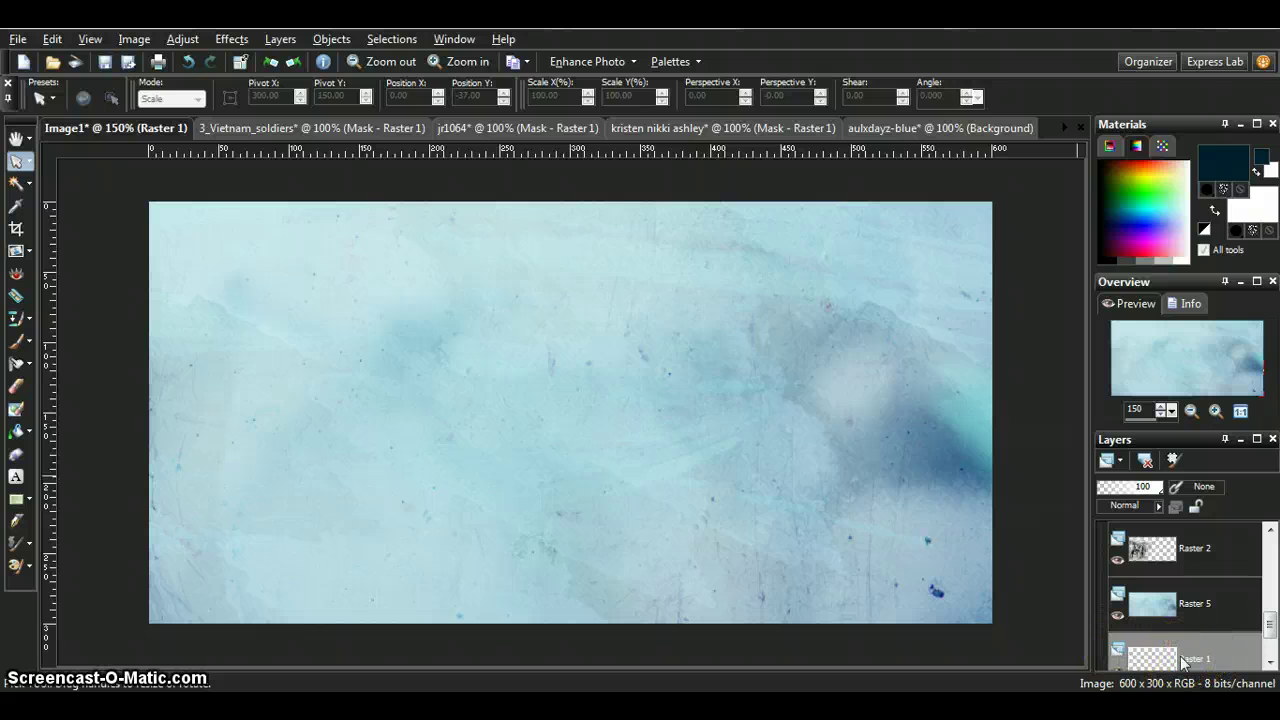
Select the entire canvas and contract the selection slightly inward from the edges
left_click(392, 39)
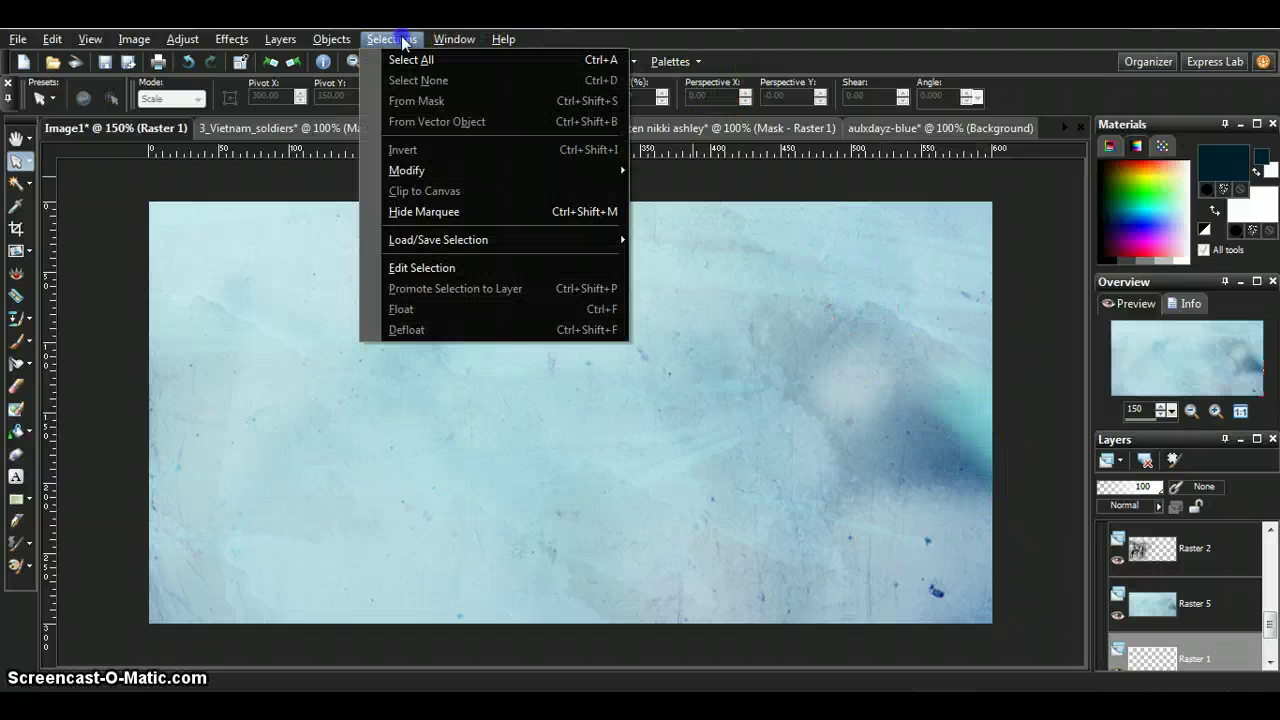
left_click(417, 59)
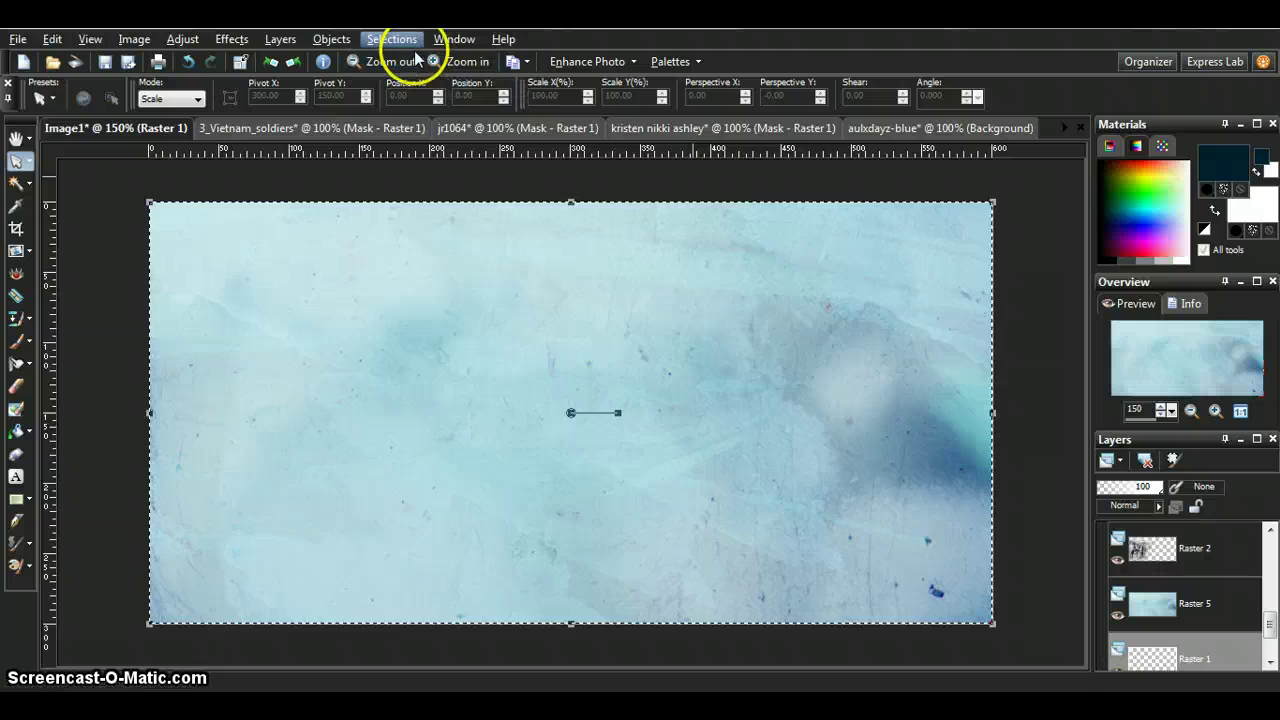
left_click(399, 42)
mouse_move(410, 170)
left_click(687, 192)
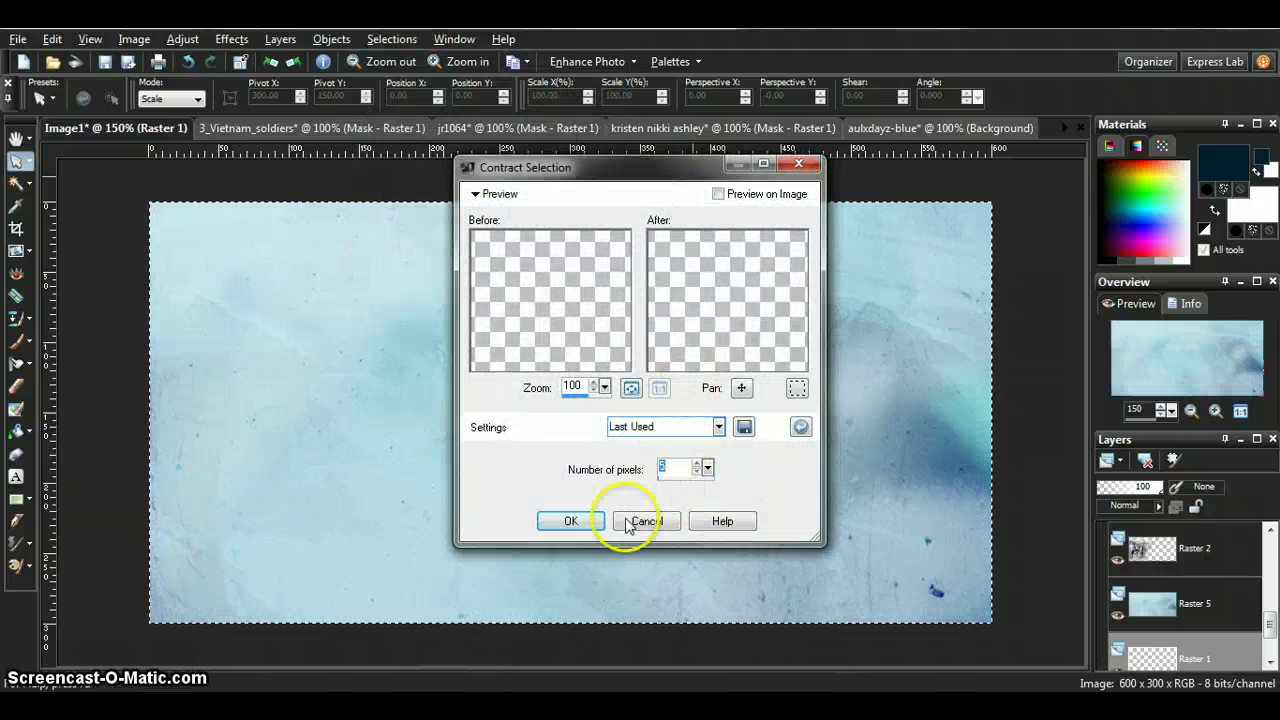
left_click(598, 524)
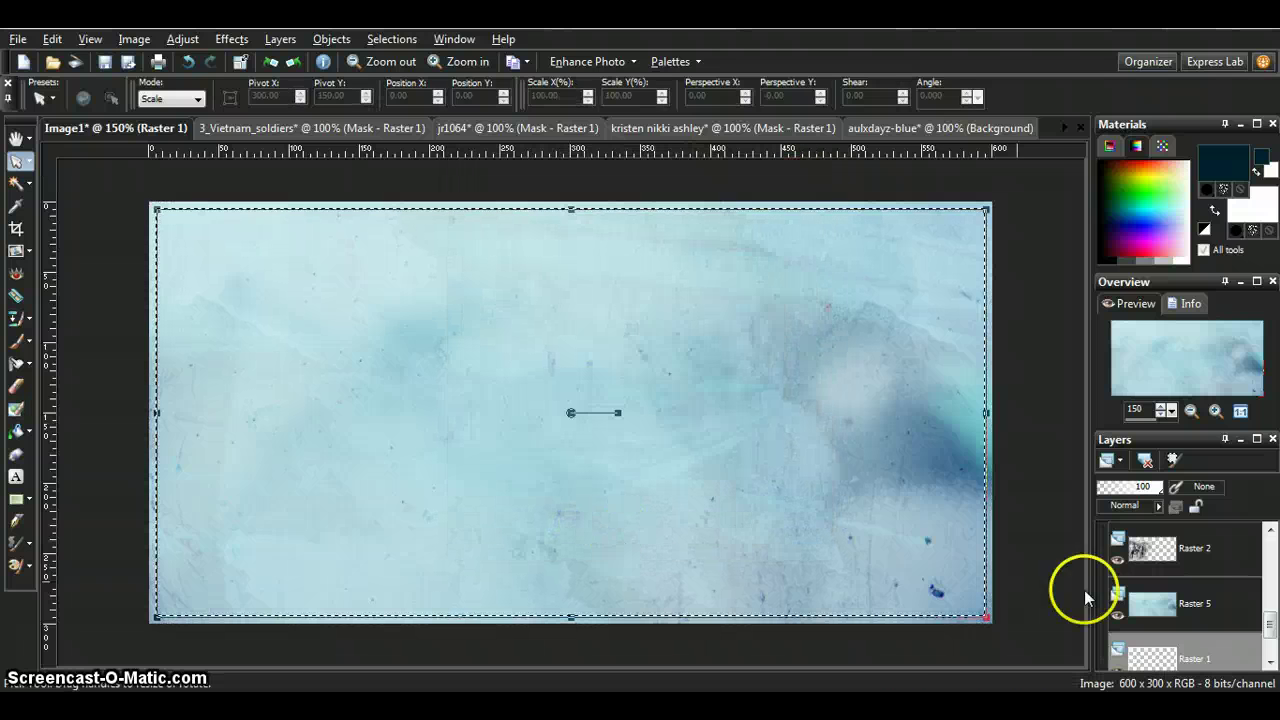
Delete the Copy of Raster 5 texture inside the selection, then deselect
left_click_drag(1269, 622, 1272, 537)
left_click(1214, 547)
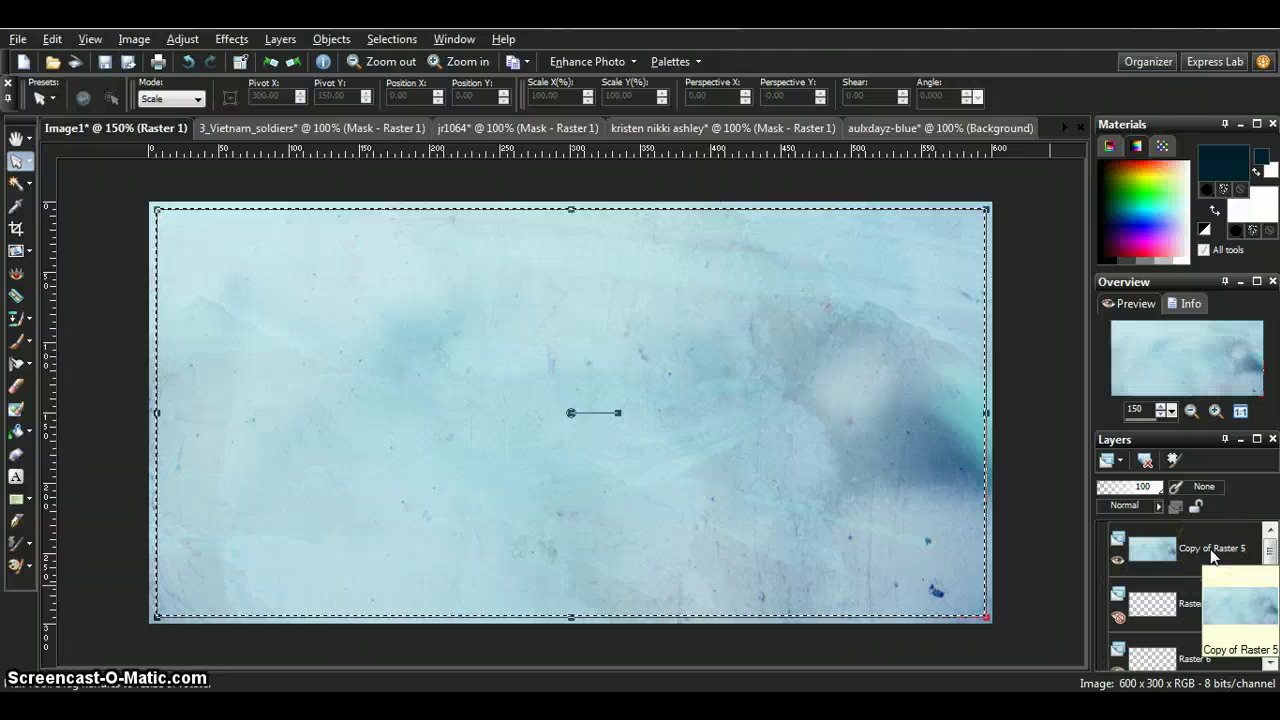
left_click(1212, 556)
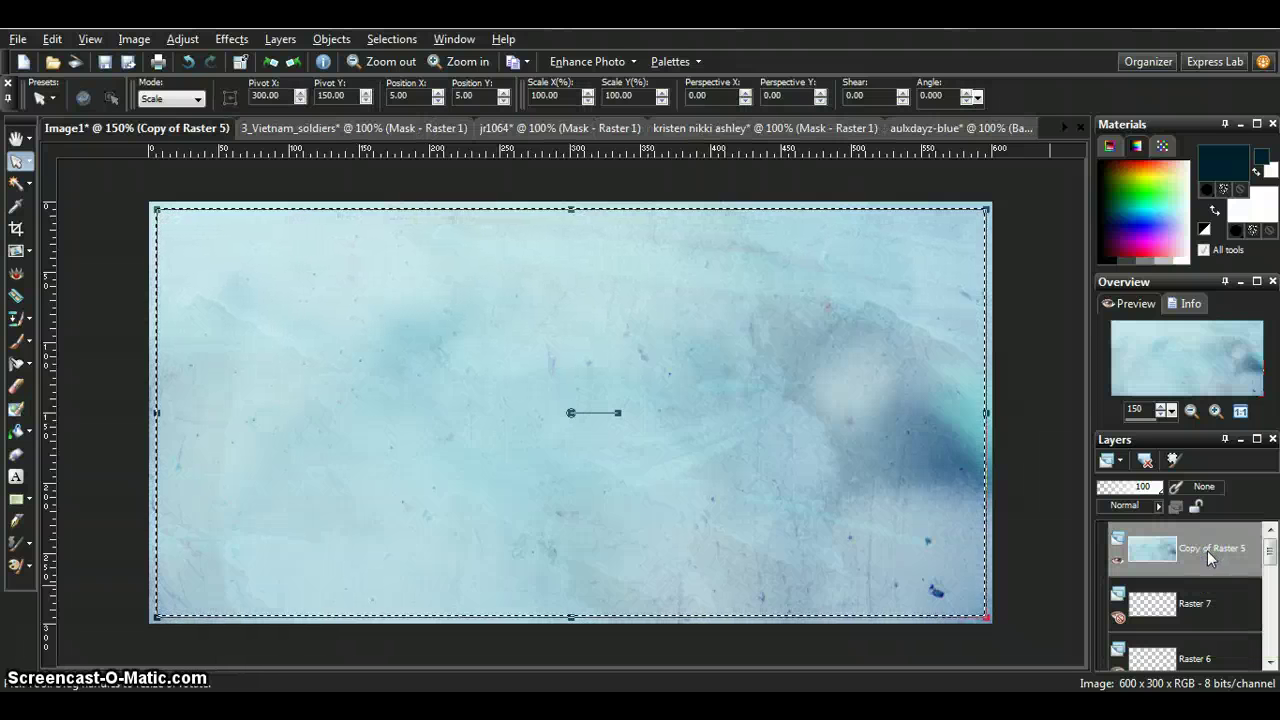
key("Delete")
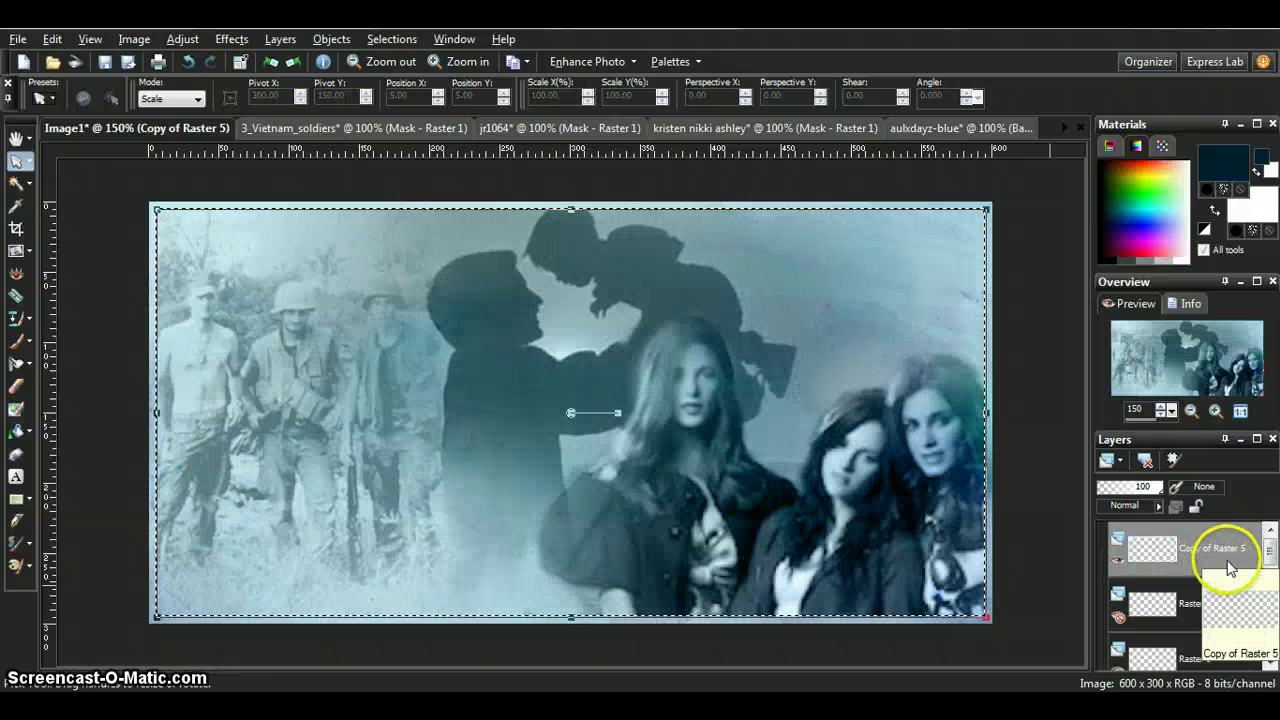
left_click(391, 39)
left_click(395, 78)
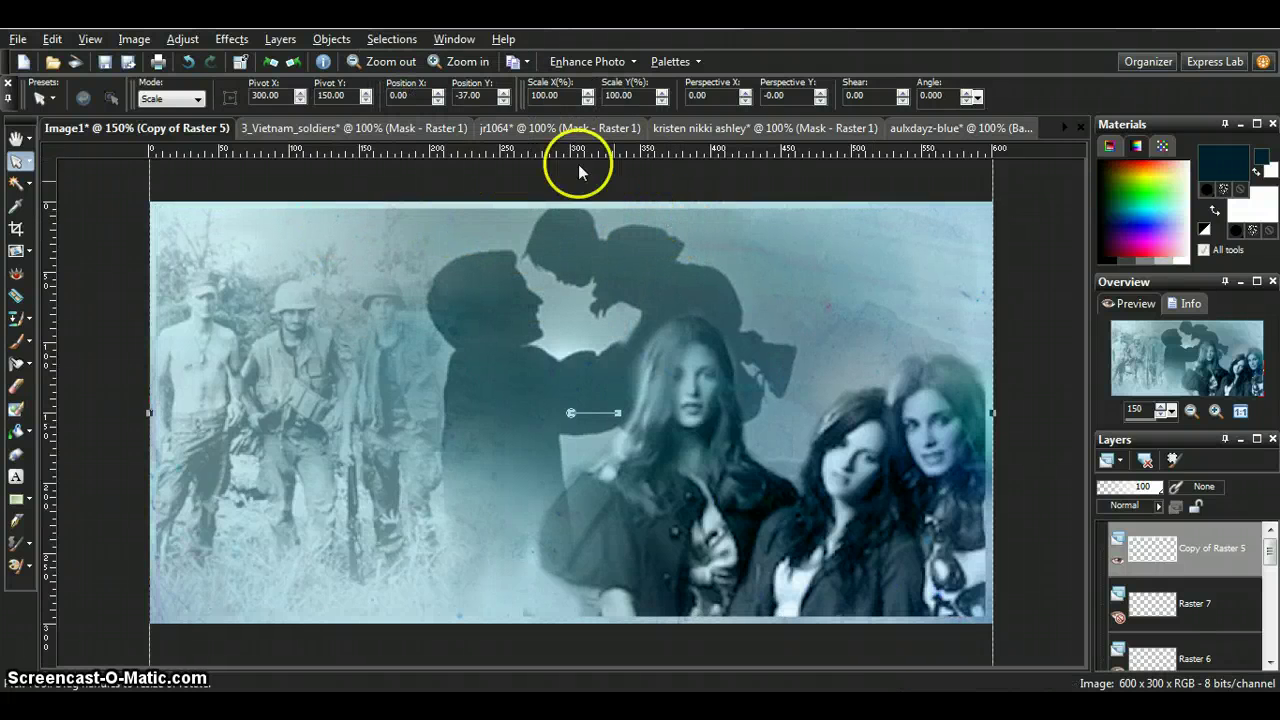
Apply a drop shadow to the frame at offset 2/-2, opacity 50, blur 5
left_click(231, 39)
mouse_move(350, 87)
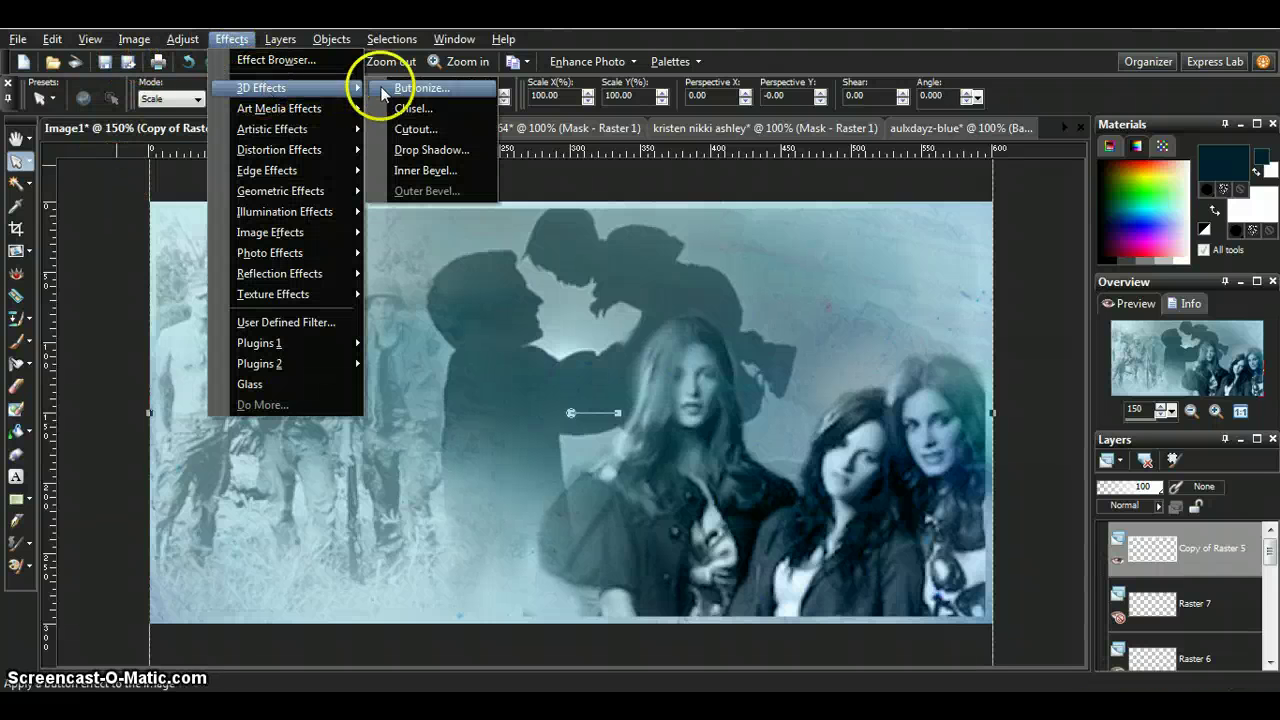
left_click(420, 146)
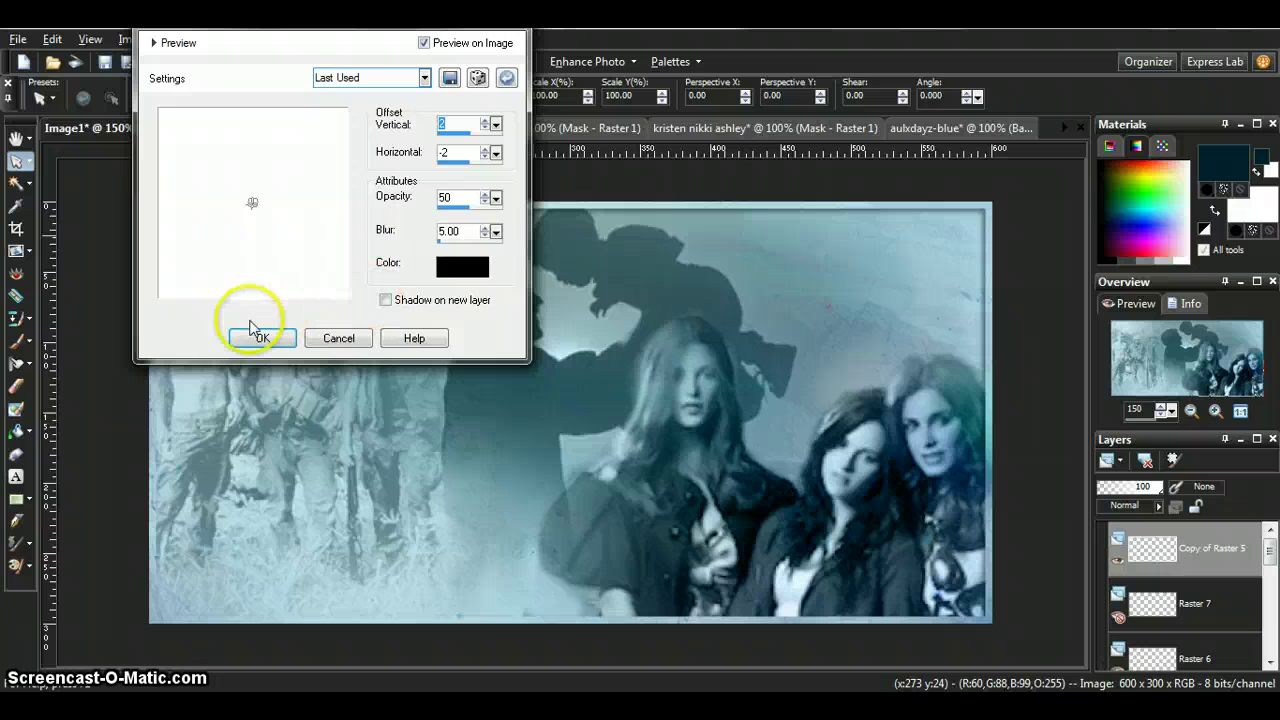
left_click(253, 338)
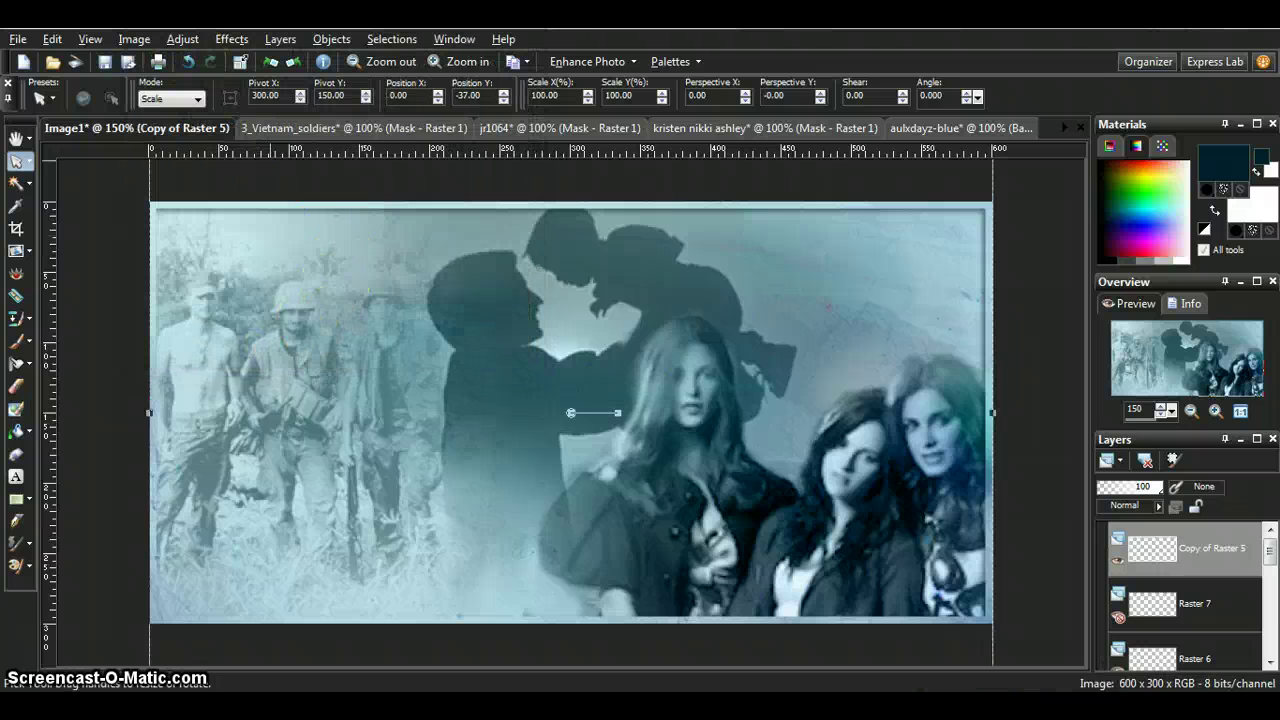
Add a second drop shadow with vertical offset -2 and horizontal offset 2
left_click(231, 39)
mouse_move(262, 90)
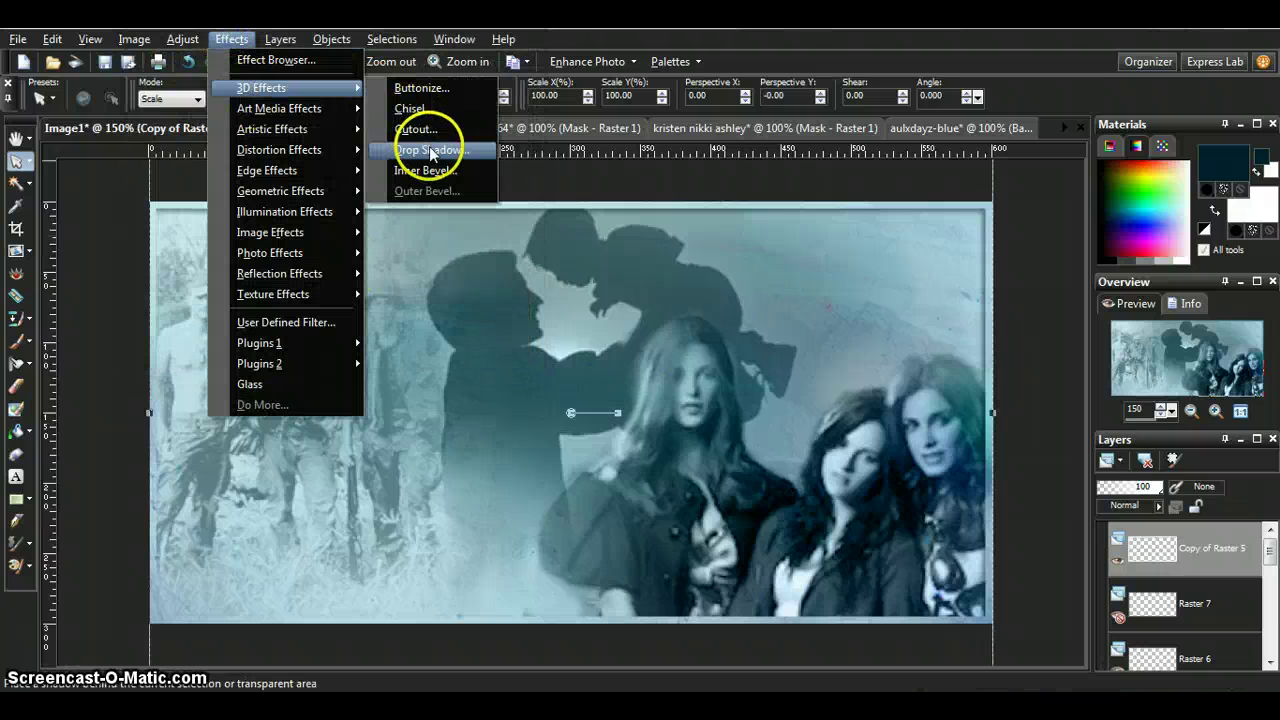
left_click(443, 149)
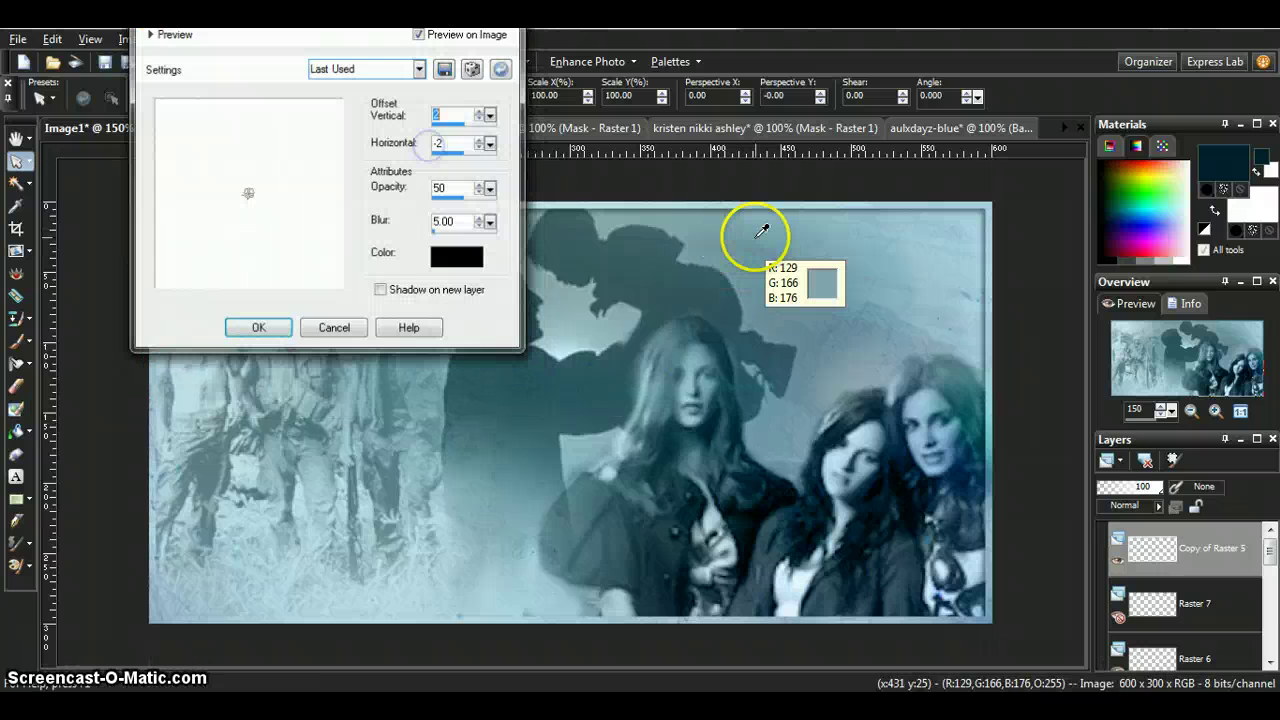
left_click(479, 119)
left_click(480, 140)
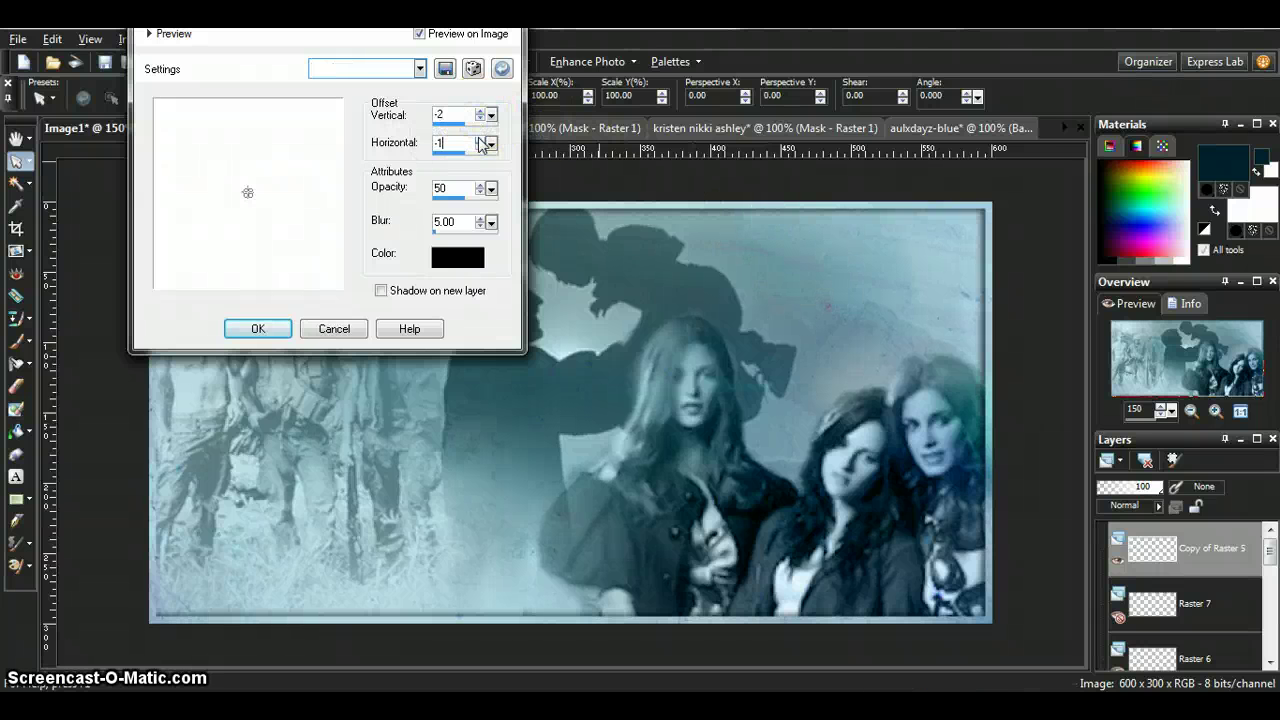
left_click(257, 328)
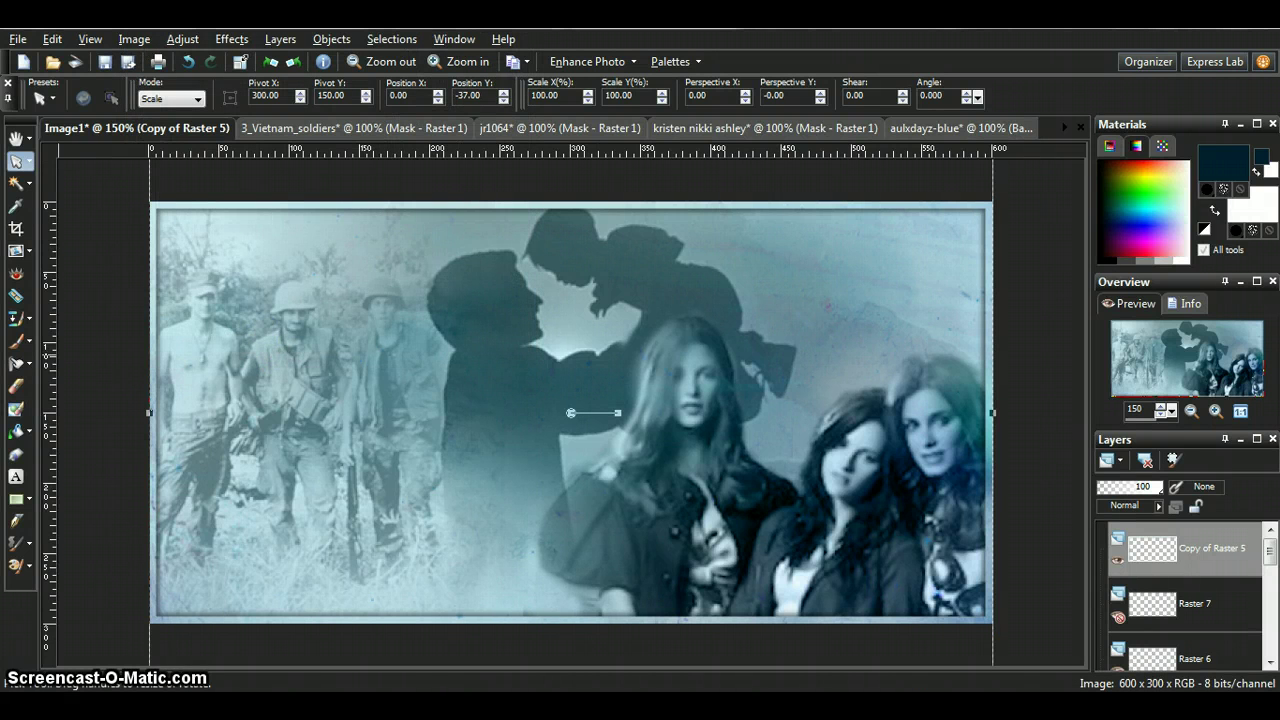